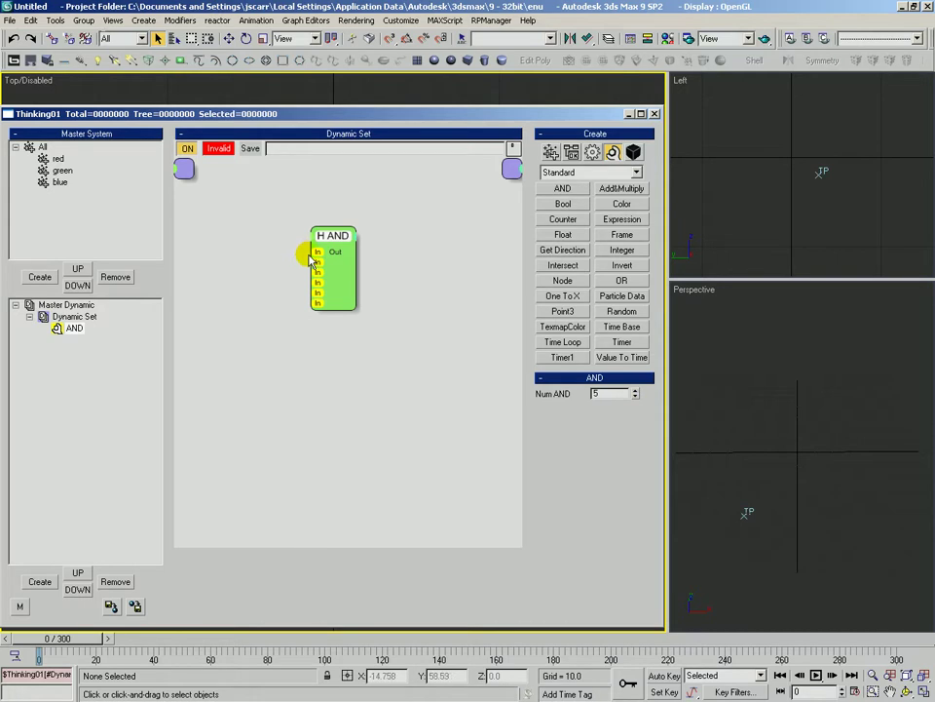
# Delete the AND helper from the Dynamic Set.
pyautogui.moveTo(328, 239); pyautogui.dragTo(331, 249)
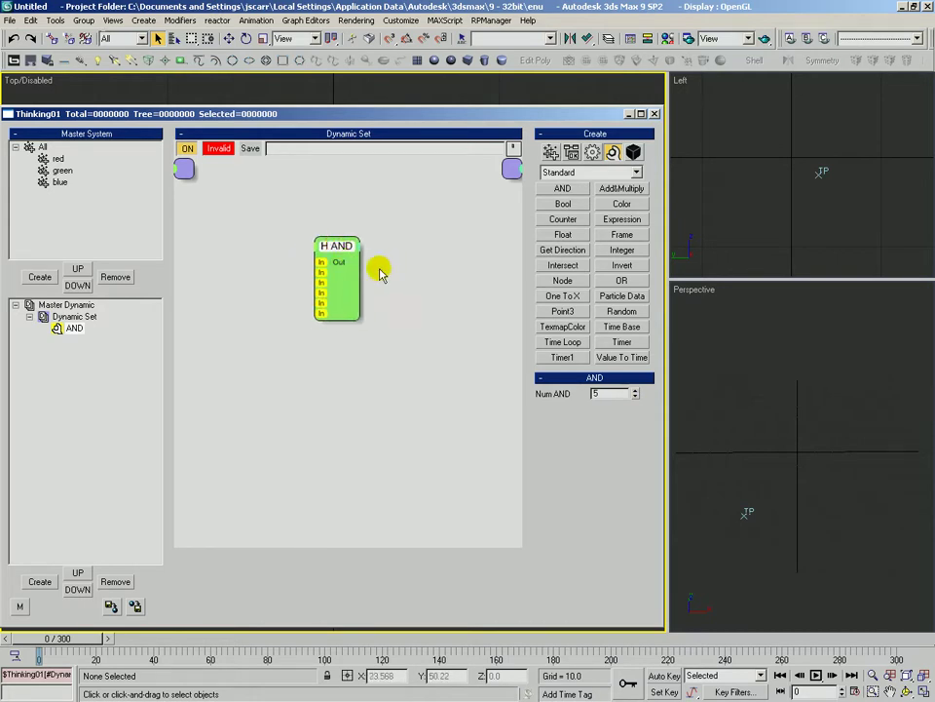
pyautogui.press('Delete')
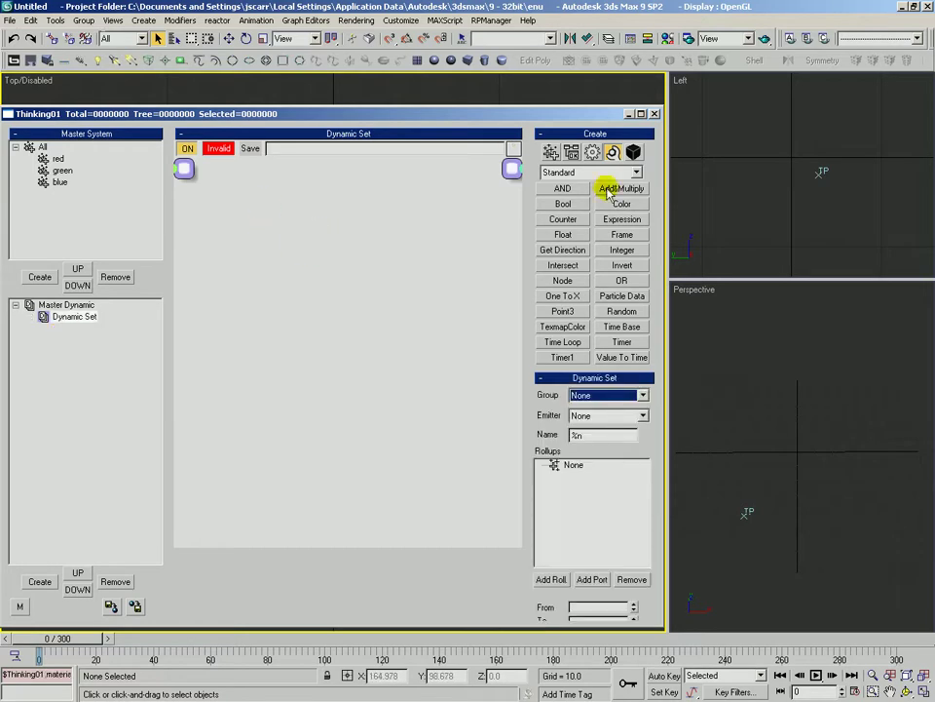
# Place an Add&Multiply helper in the Dynamic Set and enable its Per Second option.
pyautogui.moveTo(620, 188); pyautogui.dragTo(322, 239)
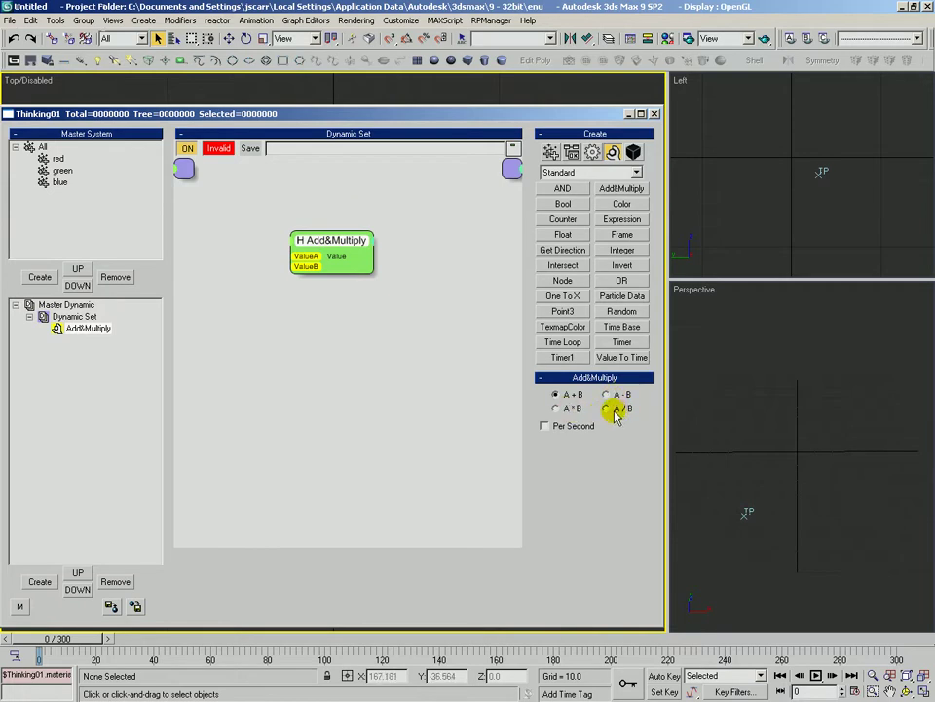
pyautogui.moveTo(365, 259)
pyautogui.mouseDown()
pyautogui.moveTo(453, 259)
pyautogui.moveTo(366, 261)
pyautogui.mouseUp()
pyautogui.moveTo(314, 240); pyautogui.dragTo(312, 247)
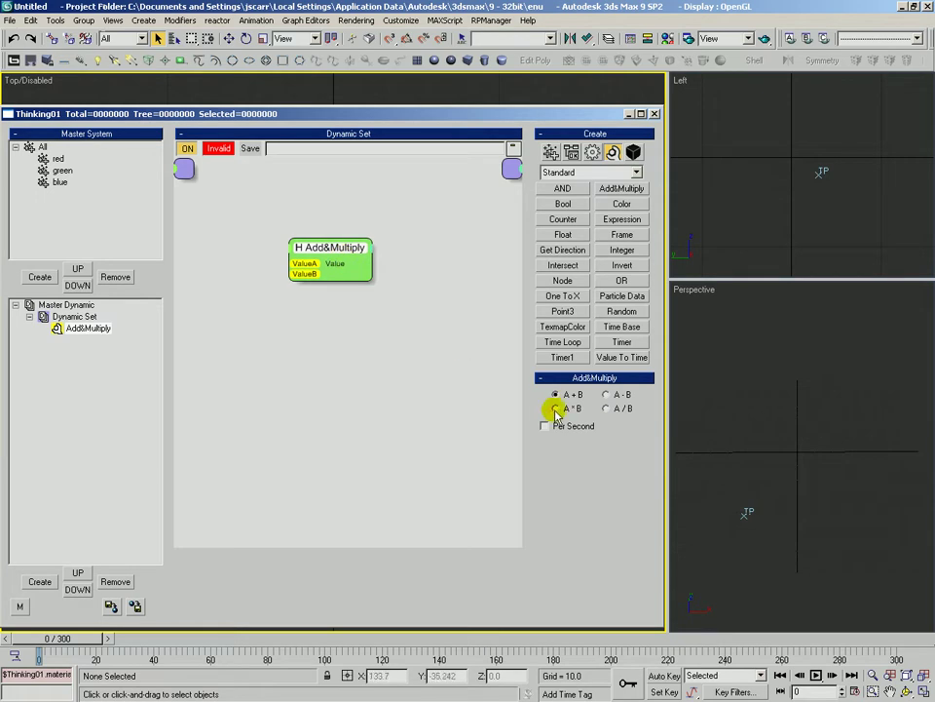
pyautogui.click(546, 426)
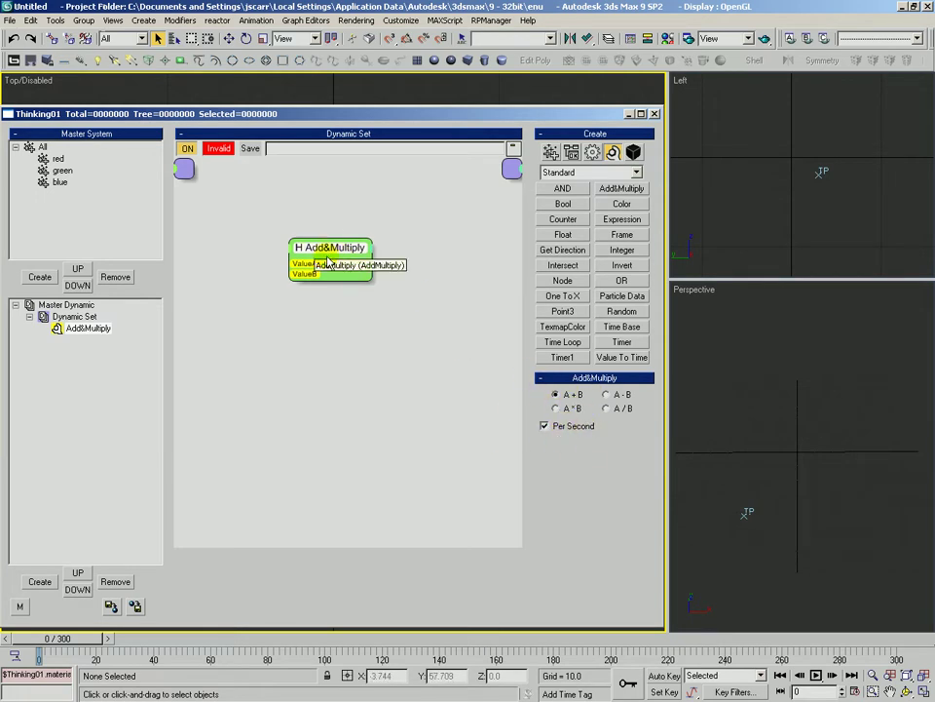
pyautogui.moveTo(315, 246); pyautogui.dragTo(314, 245)
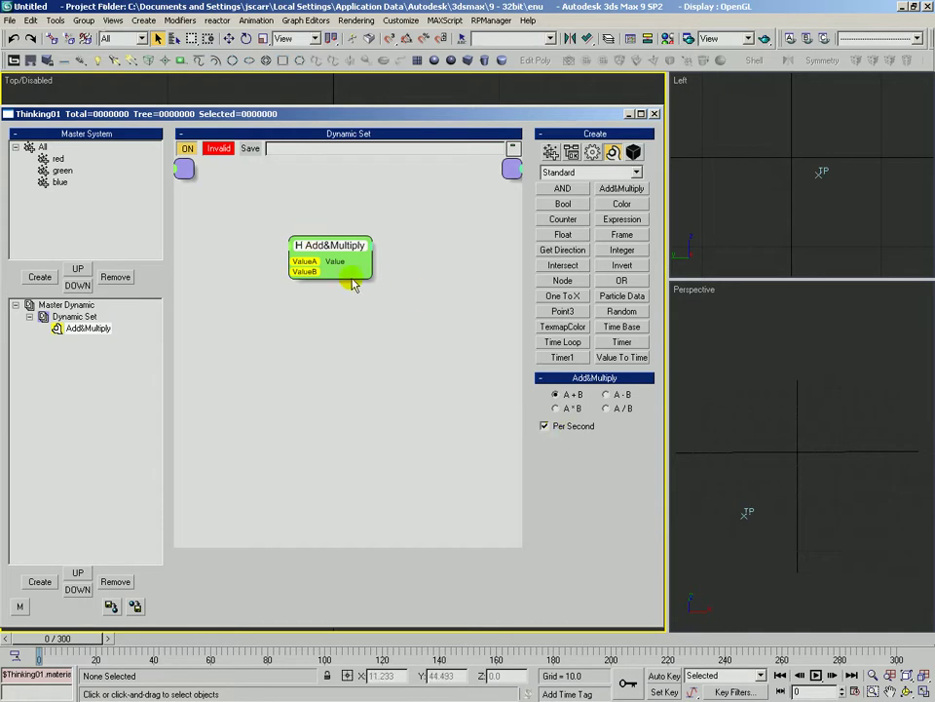
# Check the frame rate in Time Configuration, close it without changes, and delete the Add&Multiply helper.
pyautogui.click(792, 435)
pyautogui.press('t')
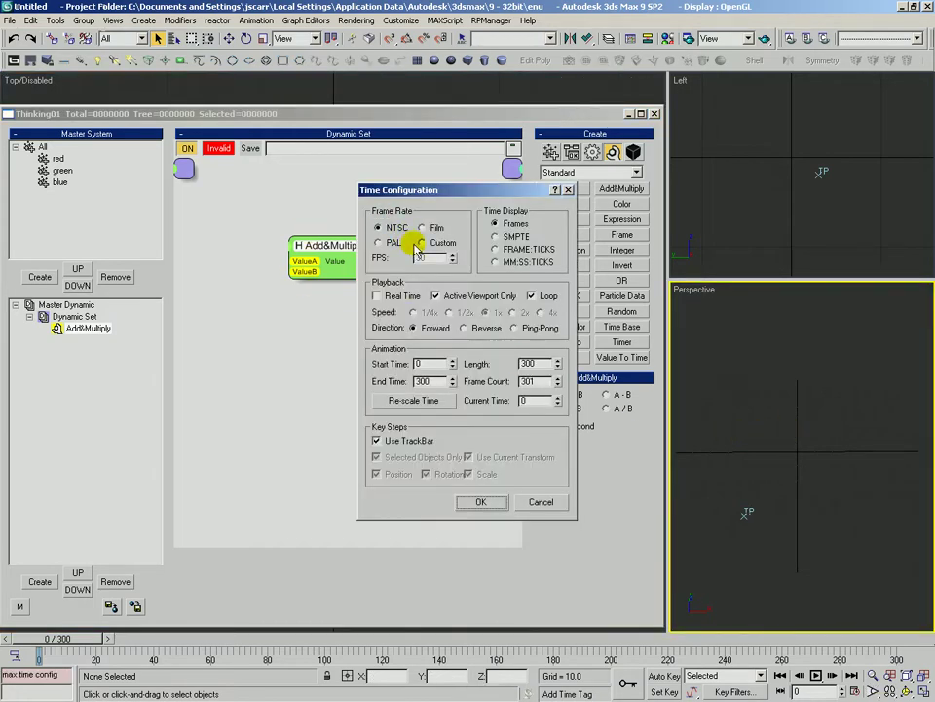
pyautogui.click(541, 502)
pyautogui.press('Delete')
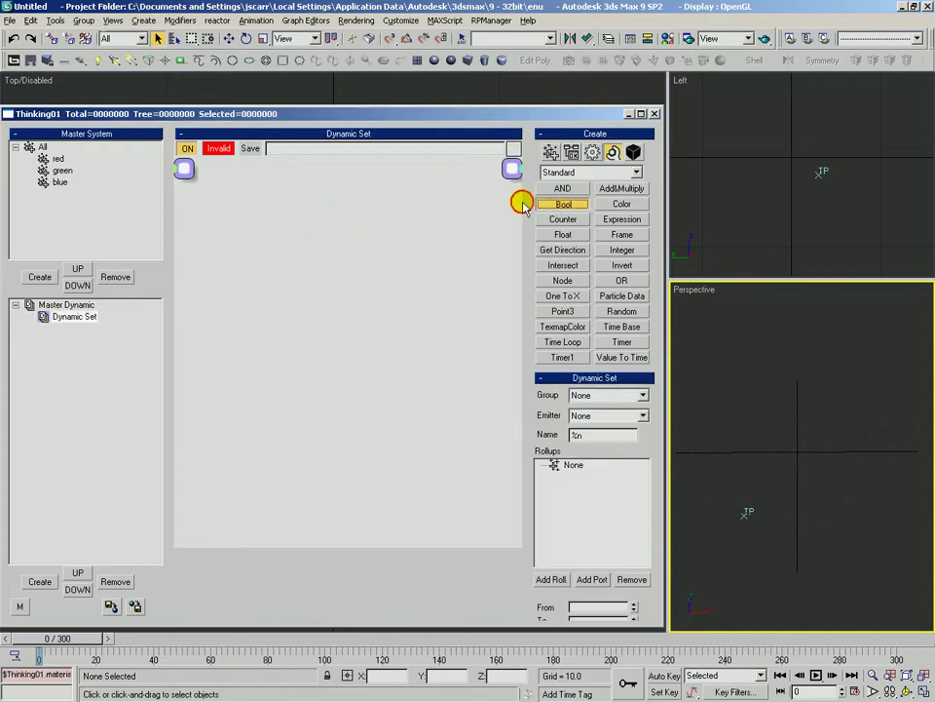
# Place a Bool helper in the Dynamic Set and use Auto Key to turn its value on at frame 56.
pyautogui.click(562, 204)
pyautogui.click(263, 188)
pyautogui.moveTo(263, 188); pyautogui.dragTo(251, 253)
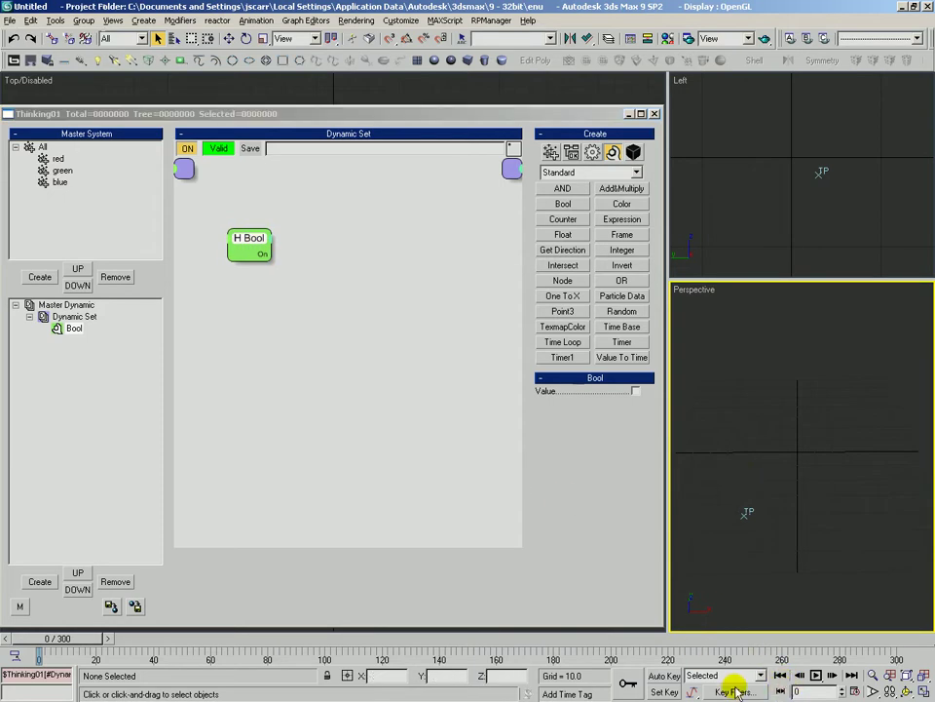
pyautogui.click(663, 675)
pyautogui.moveTo(99, 640); pyautogui.dragTo(181, 640)
pyautogui.click(635, 391)
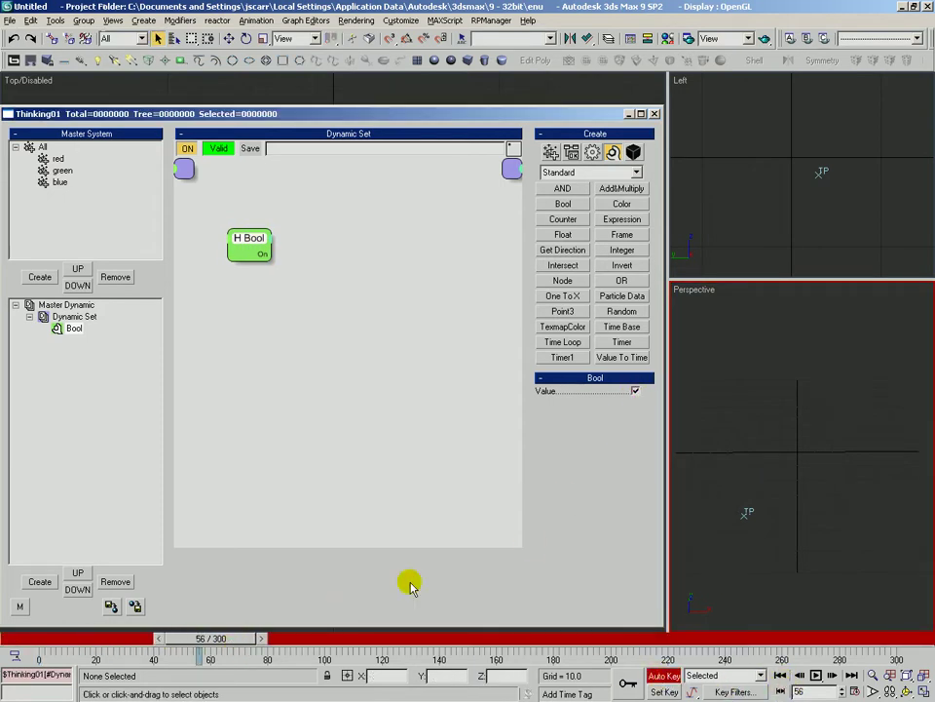
# Keyframe the Bool helper's value off further along the timeline and scrub back to frame 66.
pyautogui.moveTo(246, 640); pyautogui.dragTo(416, 639)
pyautogui.click(634, 391)
pyautogui.moveTo(345, 641); pyautogui.dragTo(248, 640)
pyautogui.moveTo(255, 242)
pyautogui.mouseDown()
pyautogui.moveTo(271, 247)
pyautogui.moveTo(266, 240)
pyautogui.moveTo(263, 253)
pyautogui.moveTo(264, 240)
pyautogui.mouseUp()
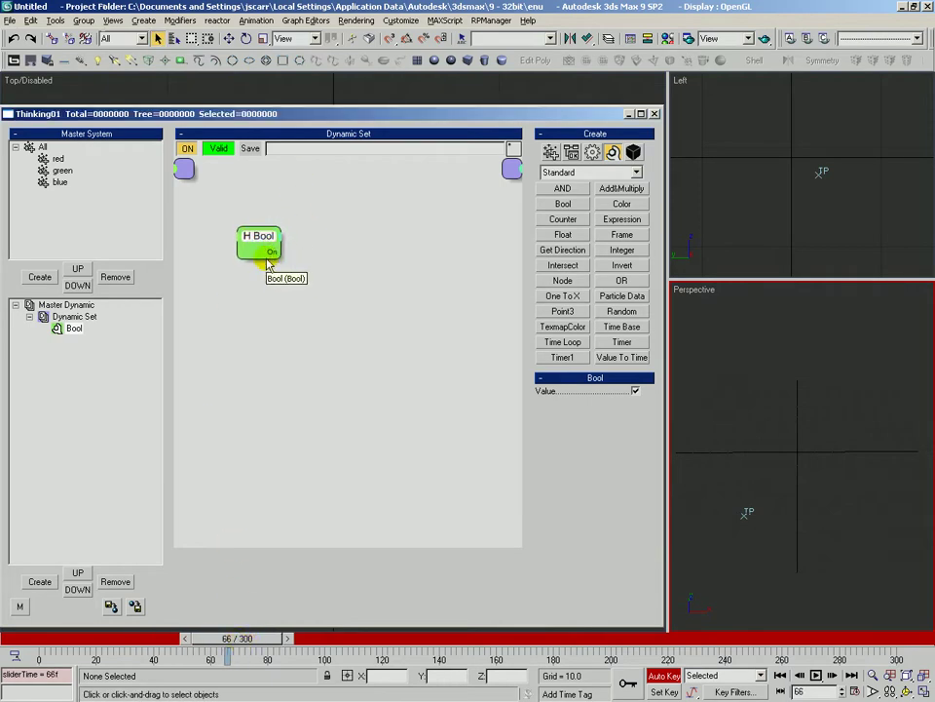
# Turn off Auto Key and delete the Bool helper from the Dynamic Set.
pyautogui.click(664, 674)
pyautogui.click(259, 238)
pyautogui.press('Delete')
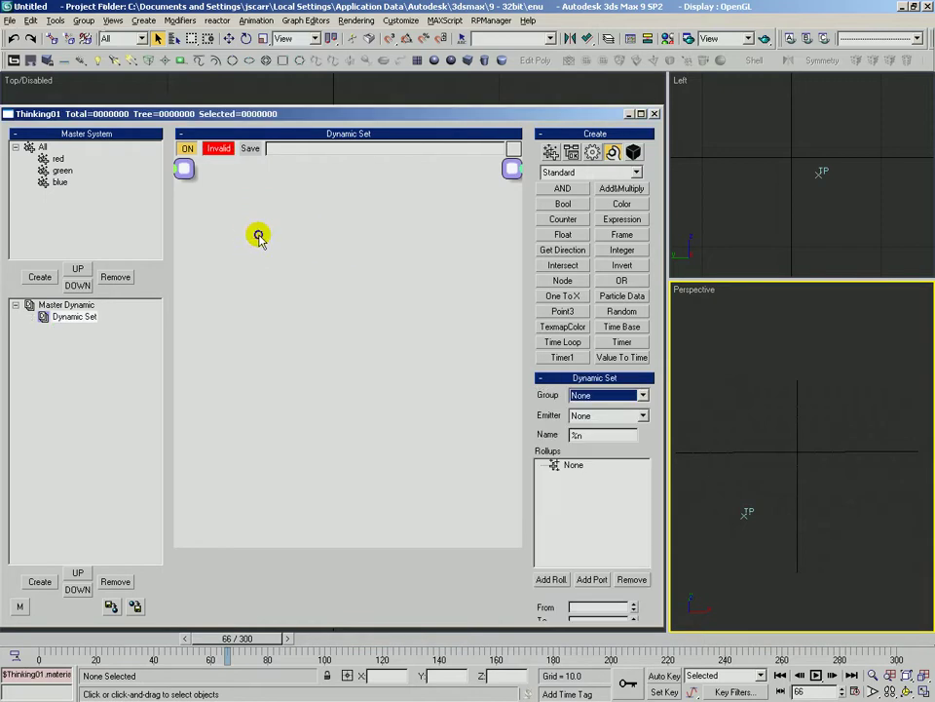
# Place a Color helper in the Dynamic Set and pull trial wires from its input and output ports.
pyautogui.click(622, 204)
pyautogui.moveTo(316, 256); pyautogui.dragTo(252, 230)
pyautogui.moveTo(362, 256); pyautogui.dragTo(330, 258)
pyautogui.moveTo(373, 285); pyautogui.dragTo(363, 309)
pyautogui.moveTo(296, 284); pyautogui.dragTo(245, 276)
pyautogui.moveTo(295, 294); pyautogui.dragTo(246, 298)
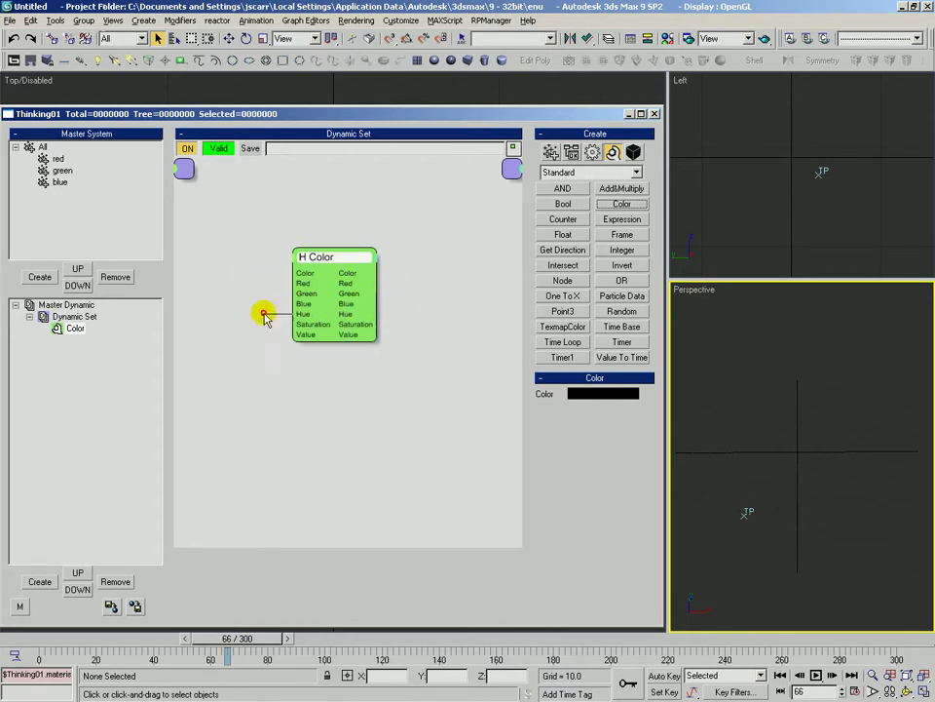
pyautogui.moveTo(376, 273); pyautogui.dragTo(260, 318)
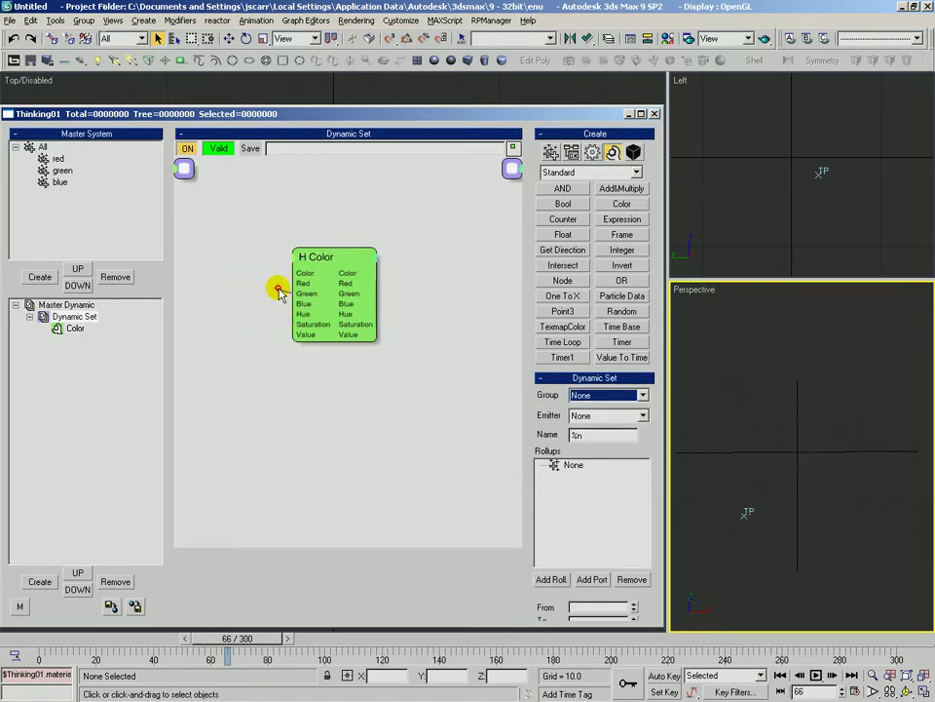
pyautogui.moveTo(375, 334); pyautogui.dragTo(399, 343)
# Replace the Color helper with a Counter helper and set its Count To value to 101.
pyautogui.press('Delete')
pyautogui.click(565, 220)
pyautogui.click(298, 201)
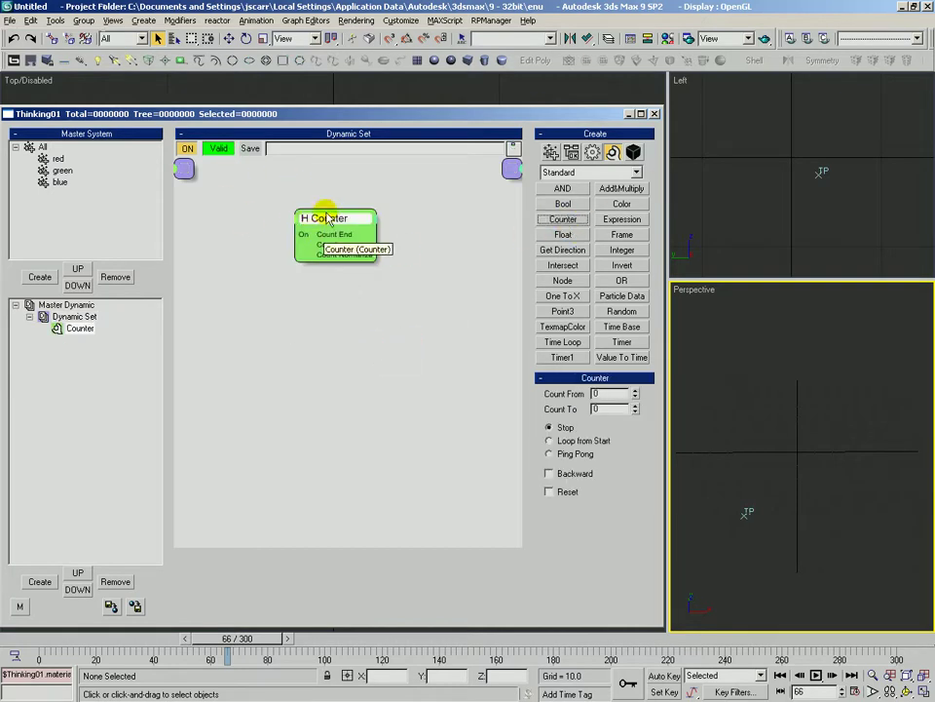
pyautogui.moveTo(319, 222); pyautogui.dragTo(272, 225)
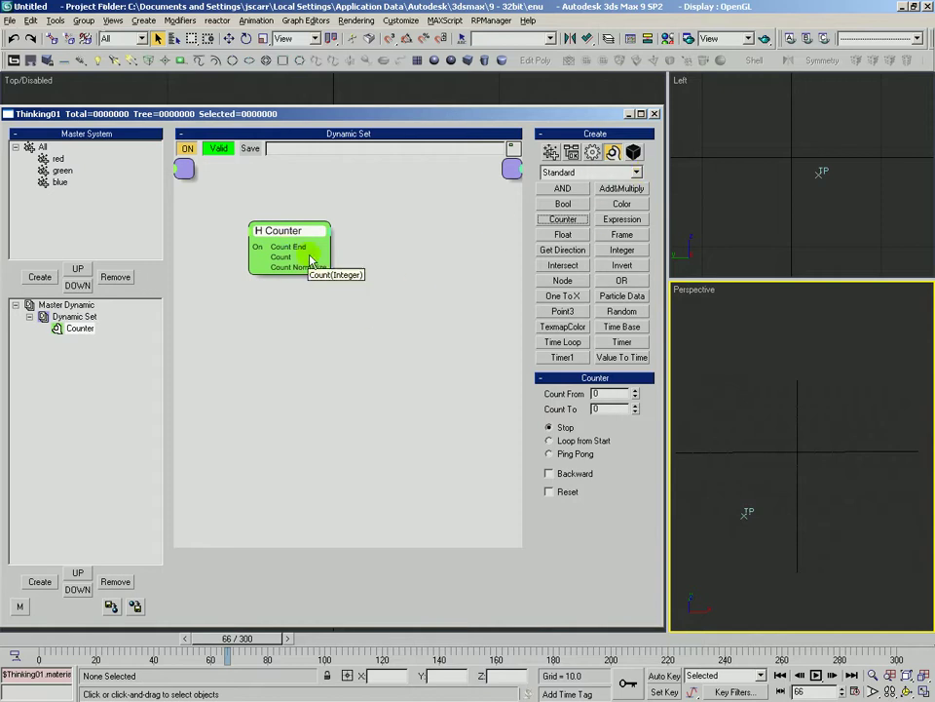
pyautogui.doubleClick(603, 394)
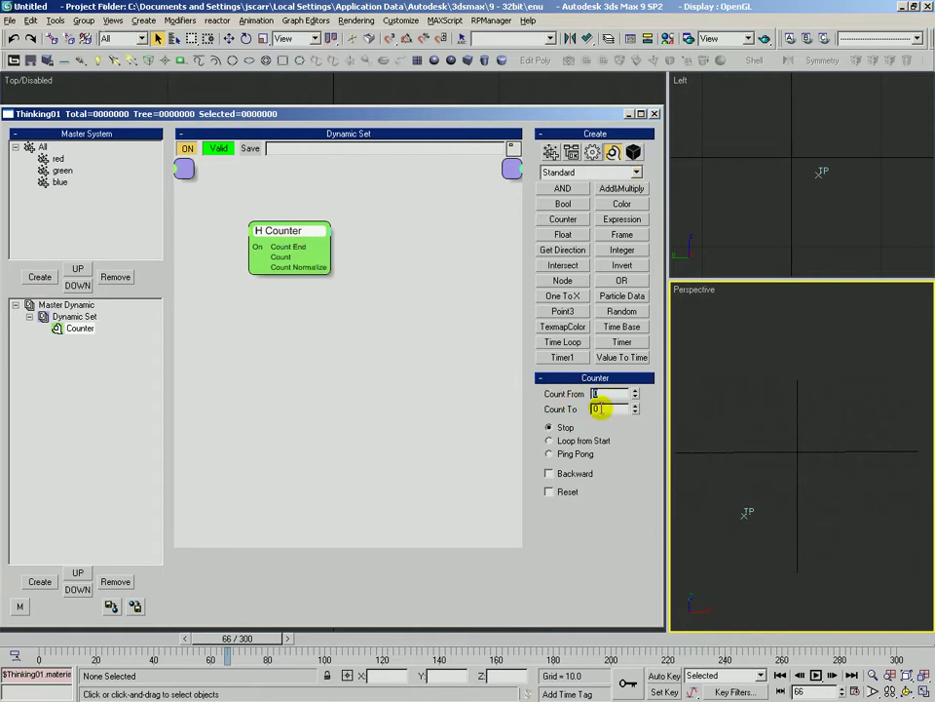
pyautogui.moveTo(635, 410); pyautogui.dragTo(621, 340)
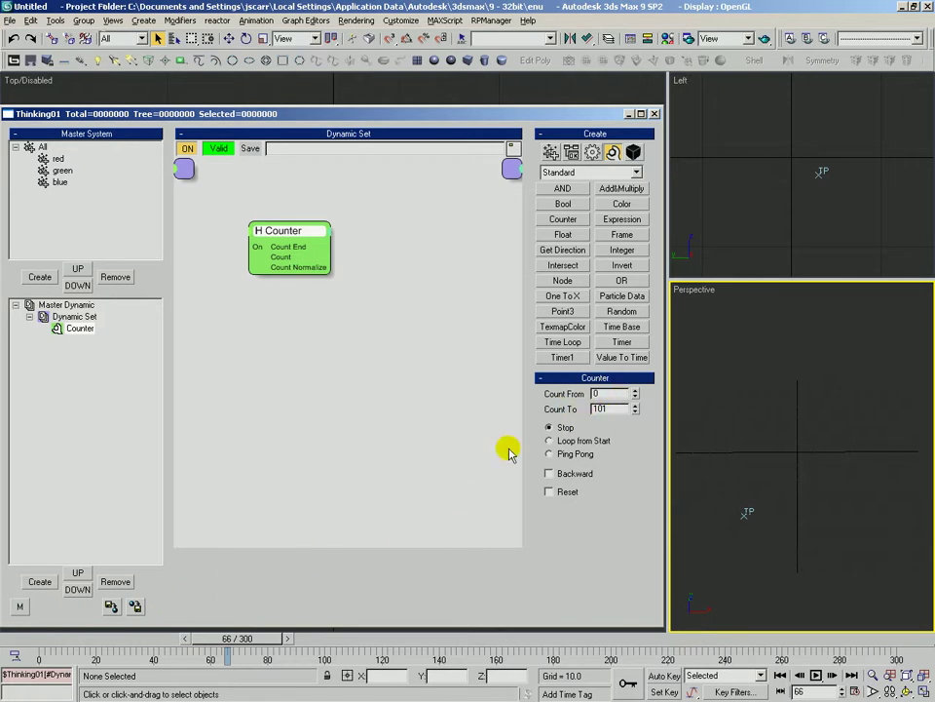
# Scrub the timeline between frames 0 and 61 to examine how the Counter's Count End, Count and Count Normalize outputs relate to time.
pyautogui.click(46, 639)
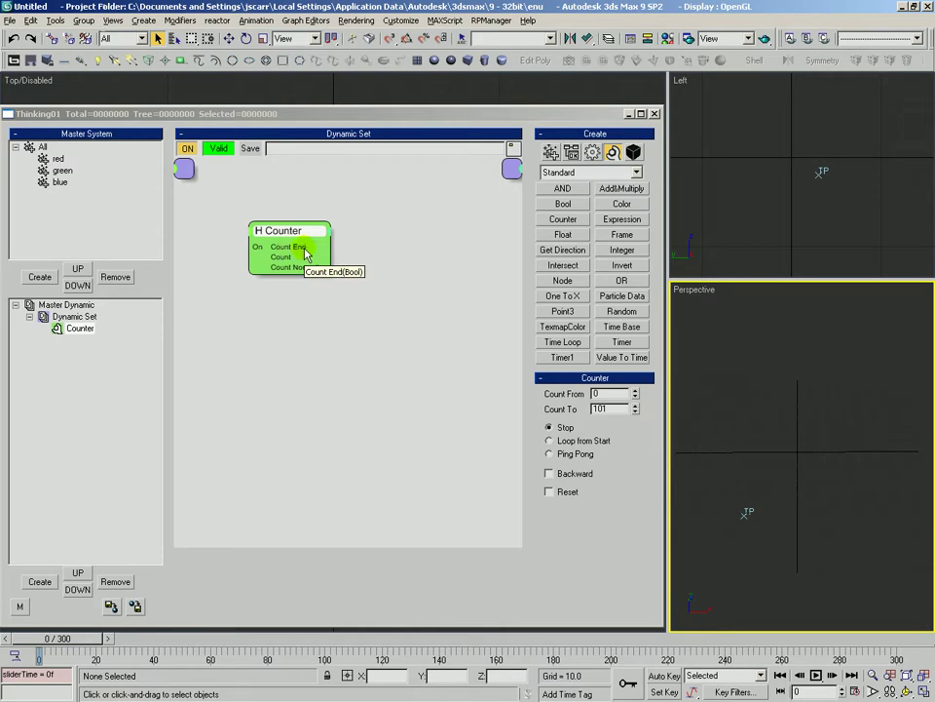
pyautogui.moveTo(292, 234); pyautogui.dragTo(334, 253)
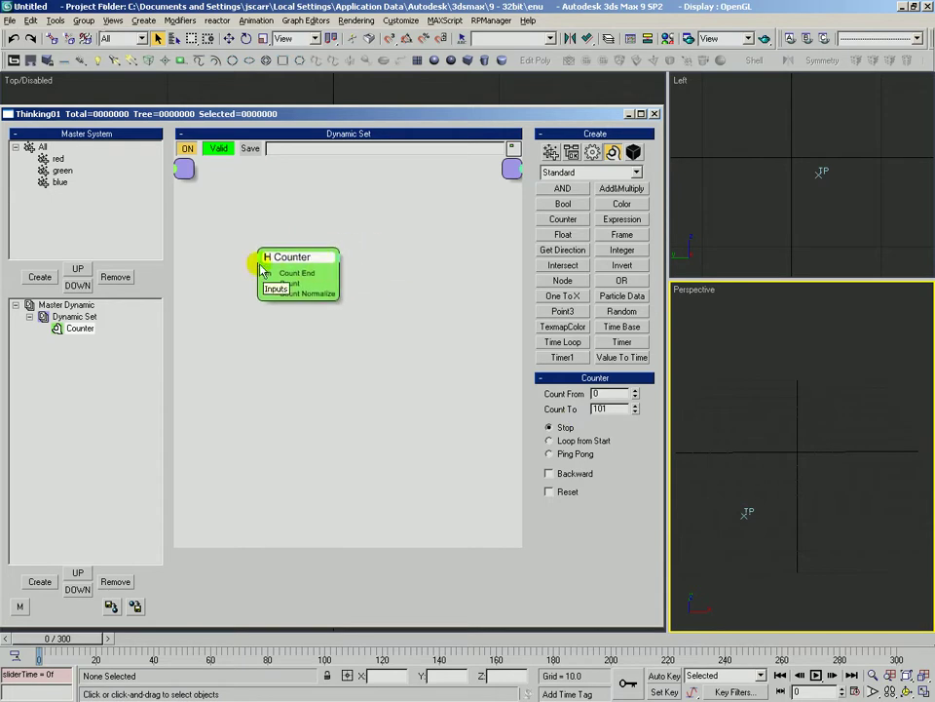
pyautogui.click(74, 639)
pyautogui.moveTo(74, 639); pyautogui.dragTo(107, 639)
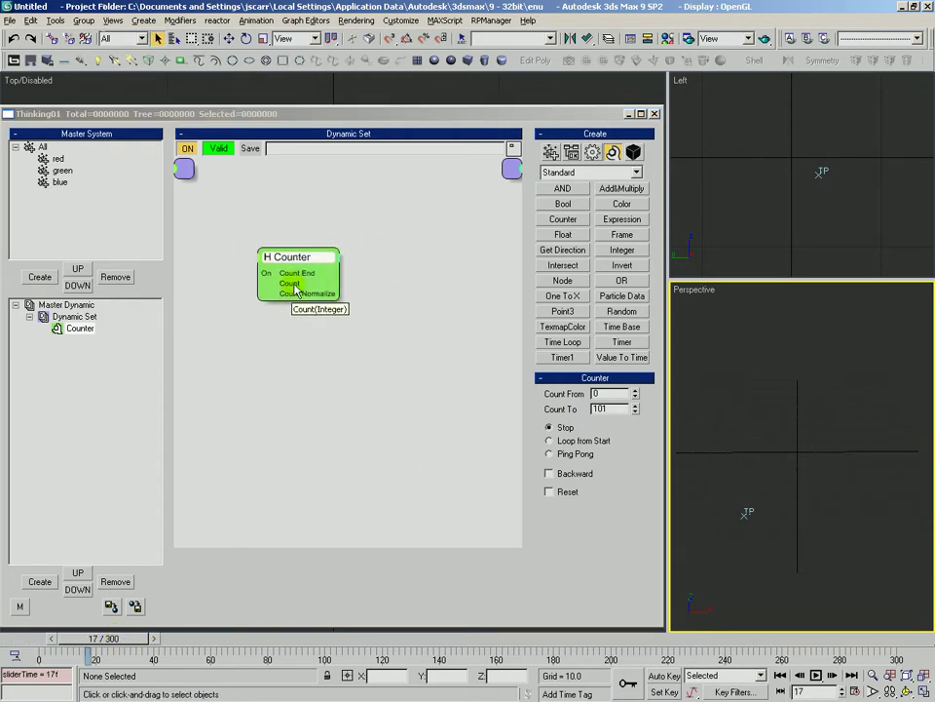
pyautogui.moveTo(292, 285); pyautogui.dragTo(402, 280)
pyautogui.moveTo(110, 649); pyautogui.dragTo(76, 653)
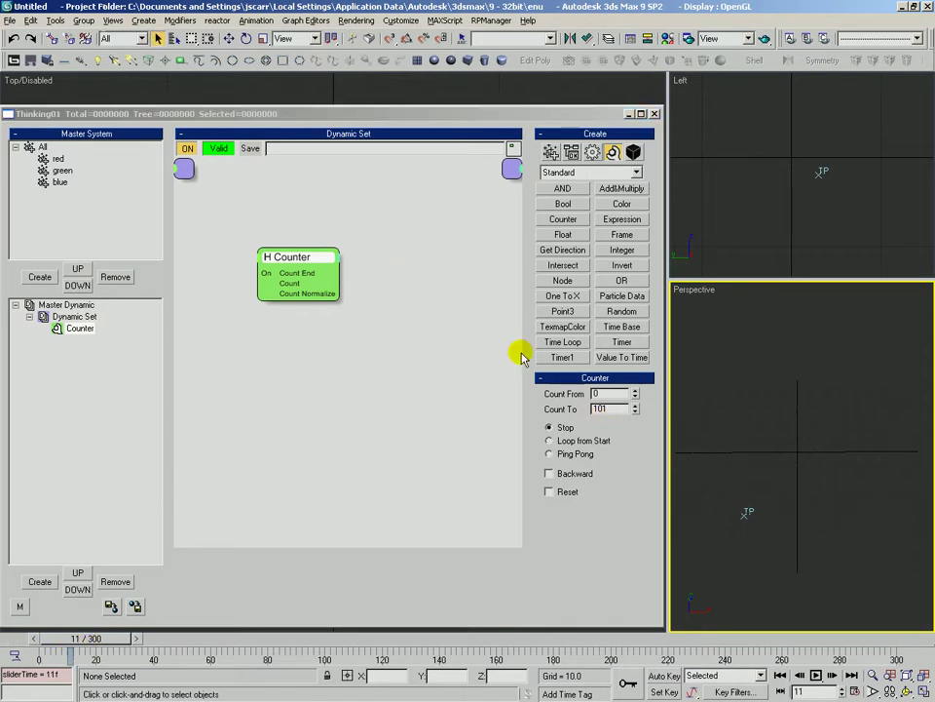
pyautogui.moveTo(310, 260); pyautogui.dragTo(311, 259)
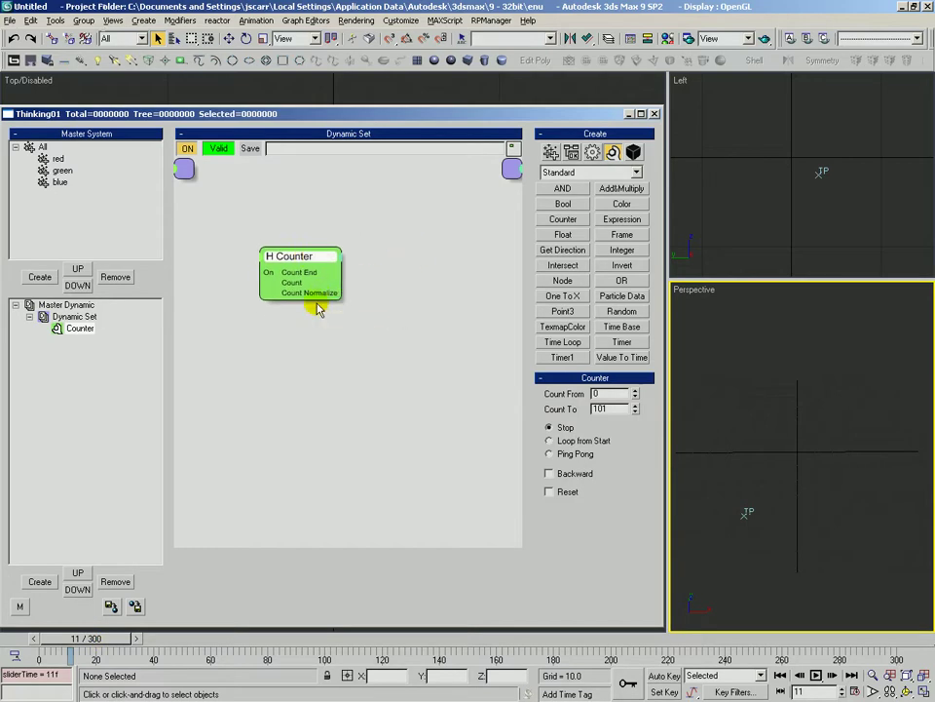
pyautogui.click(107, 648)
pyautogui.moveTo(107, 648); pyautogui.dragTo(223, 639)
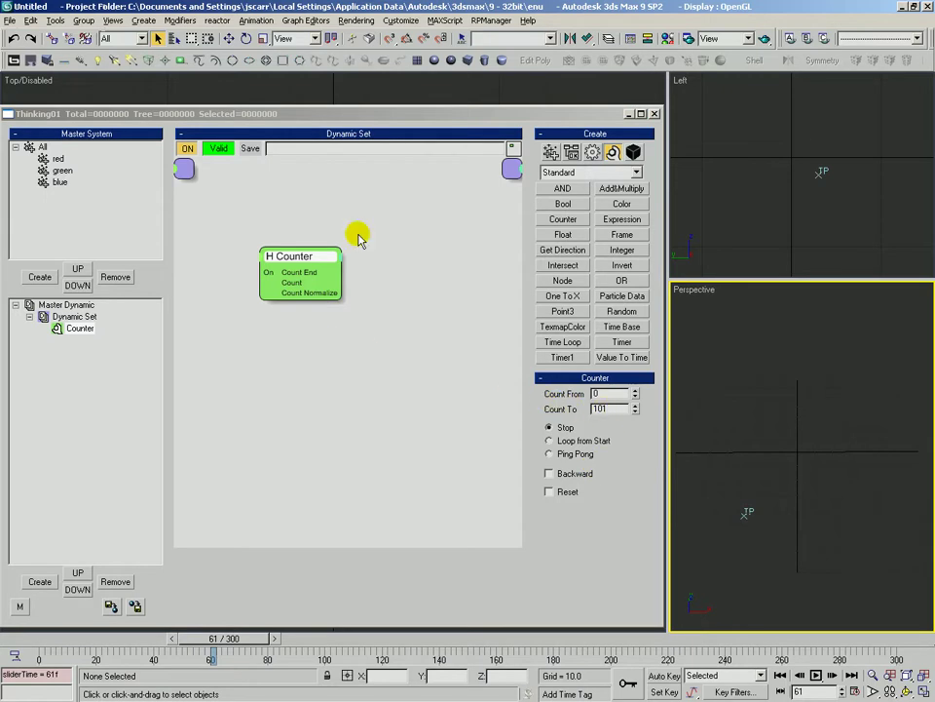
pyautogui.moveTo(292, 258); pyautogui.dragTo(299, 252)
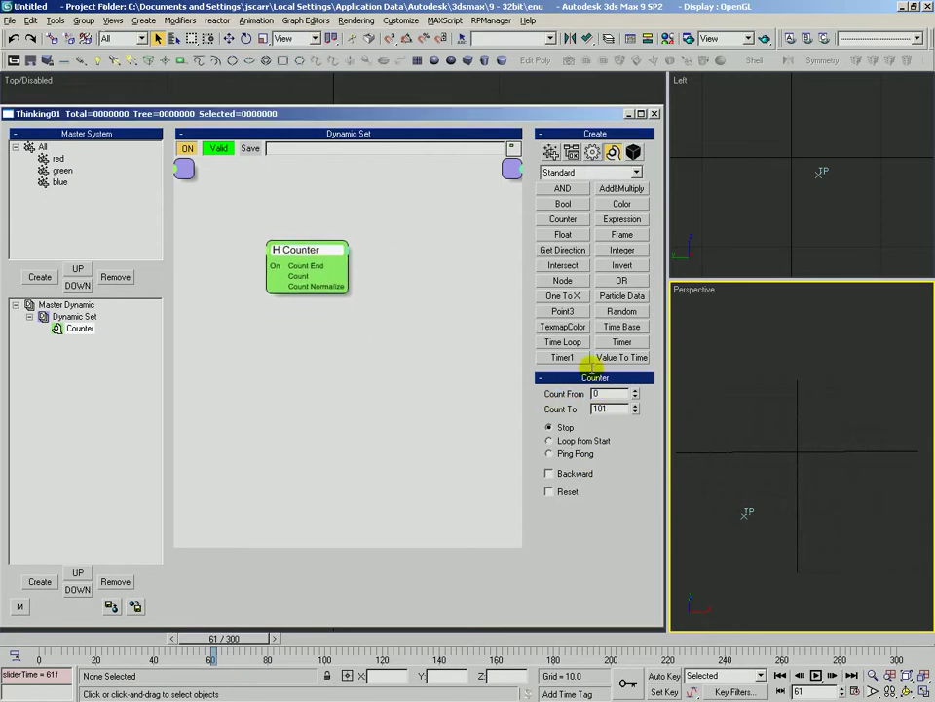
# Set the Counter to Loop from Start, scrub to frame 123, and switch the Counter to Ping Pong.
pyautogui.click(559, 441)
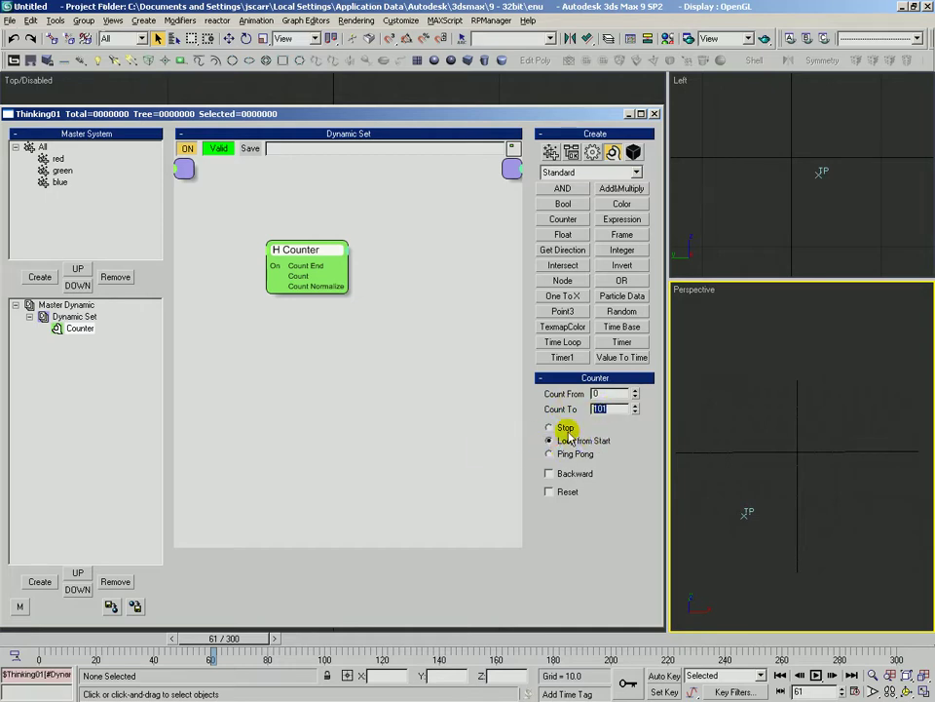
pyautogui.moveTo(253, 649); pyautogui.dragTo(430, 655)
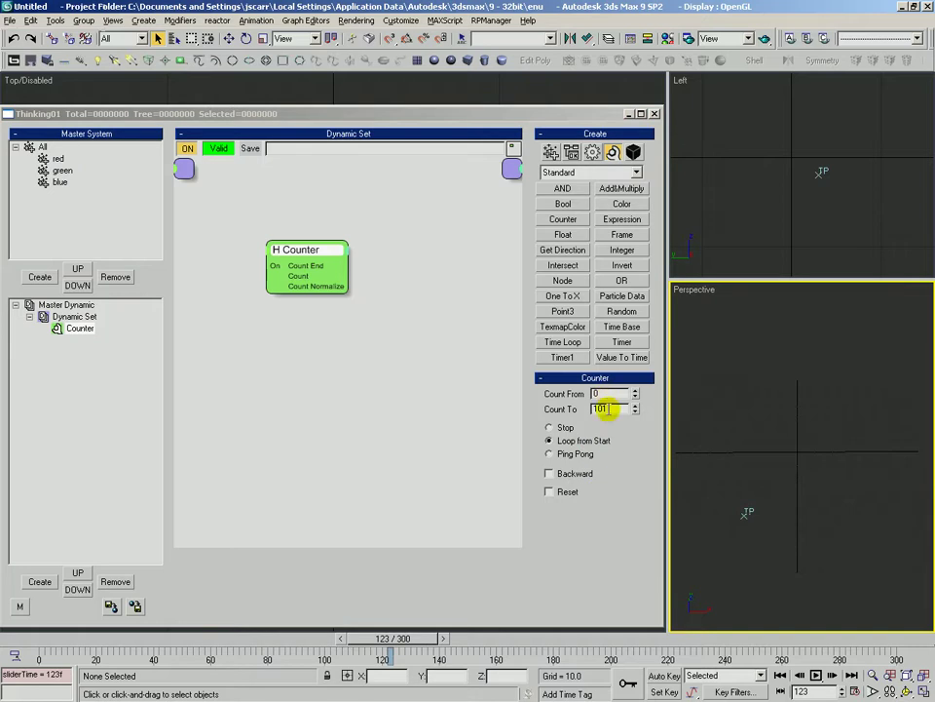
pyautogui.click(574, 453)
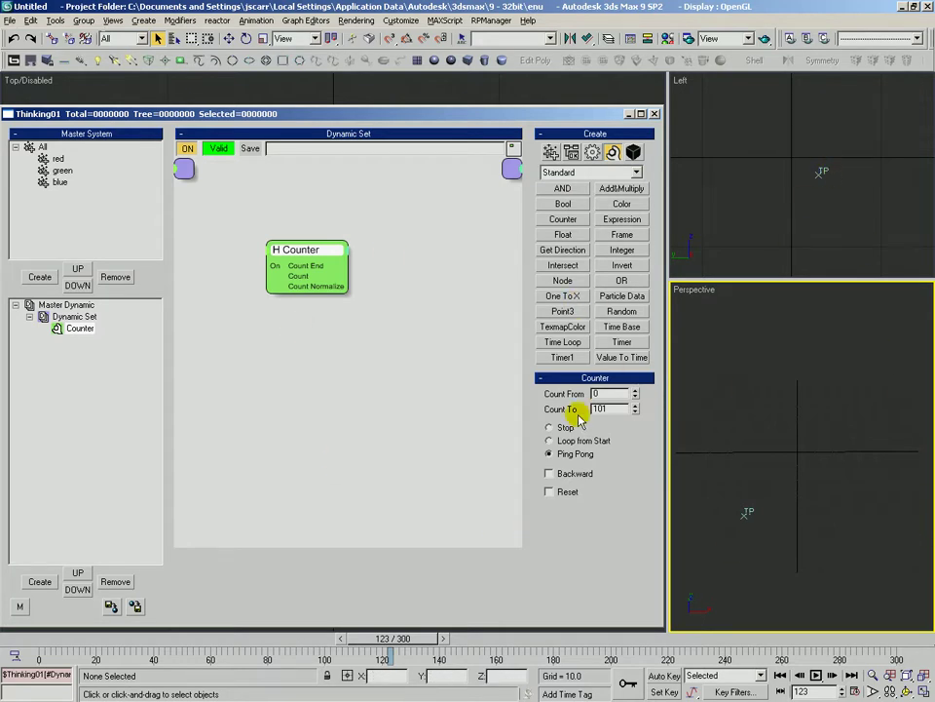
# Set the Counter to Stop and try its Backward option, turning it on and off again.
pyautogui.click(550, 474)
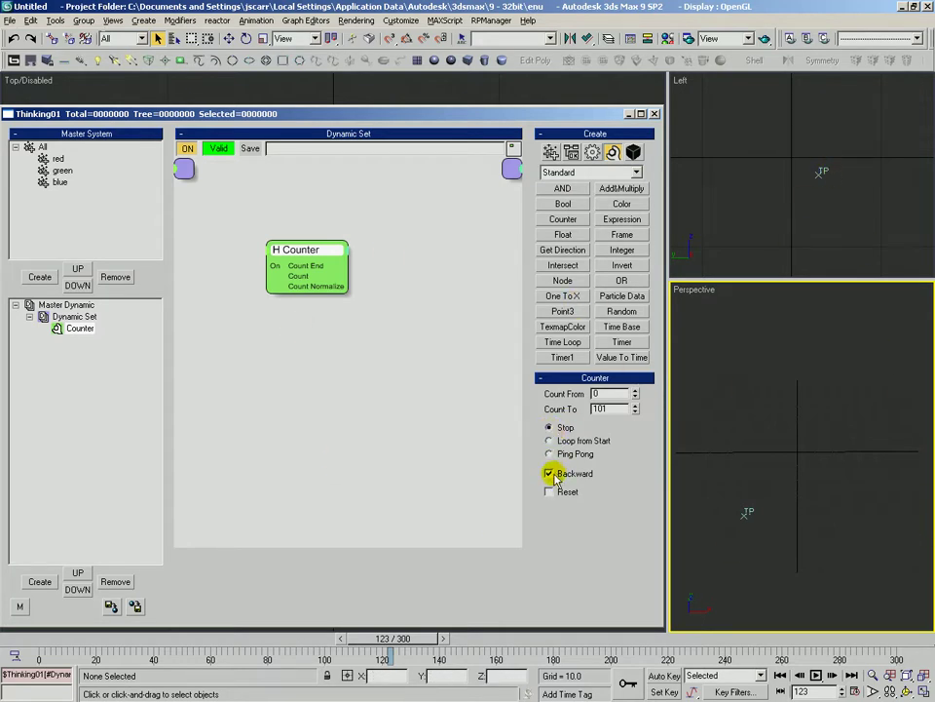
pyautogui.doubleClick(613, 409)
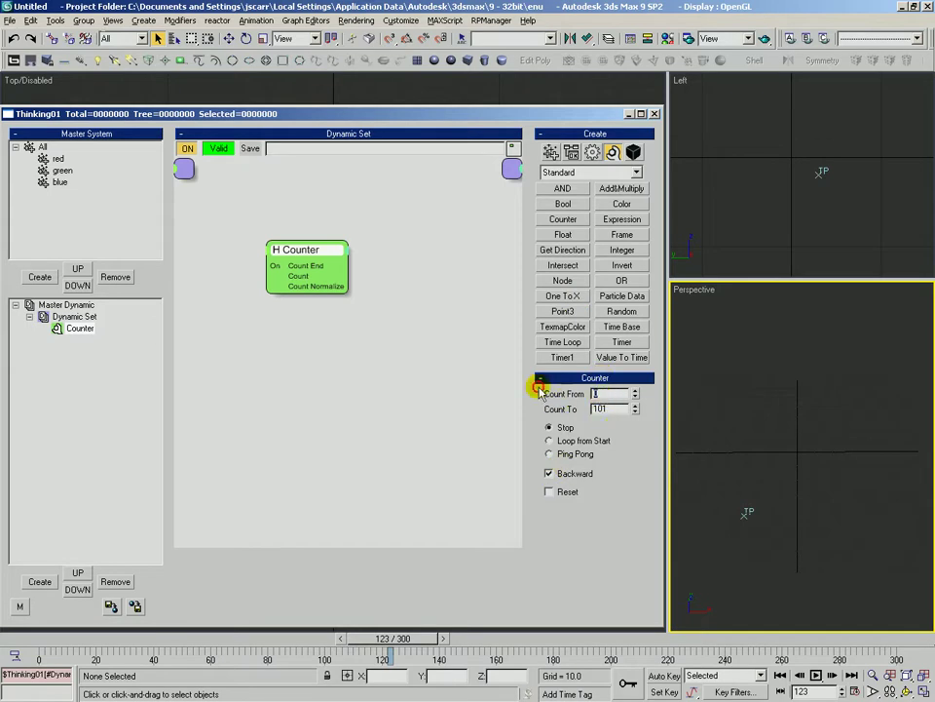
pyautogui.click(550, 474)
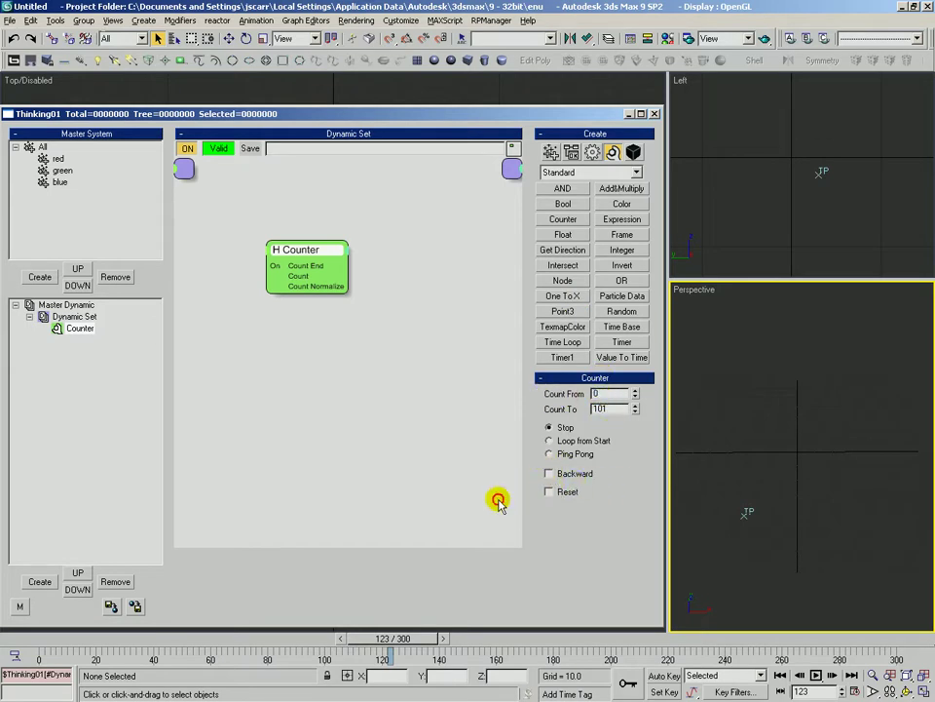
pyautogui.click(550, 492)
# Choose Reset from the Counter's list of available inputs and delete the Counter helper.
pyautogui.rightClick(272, 257)
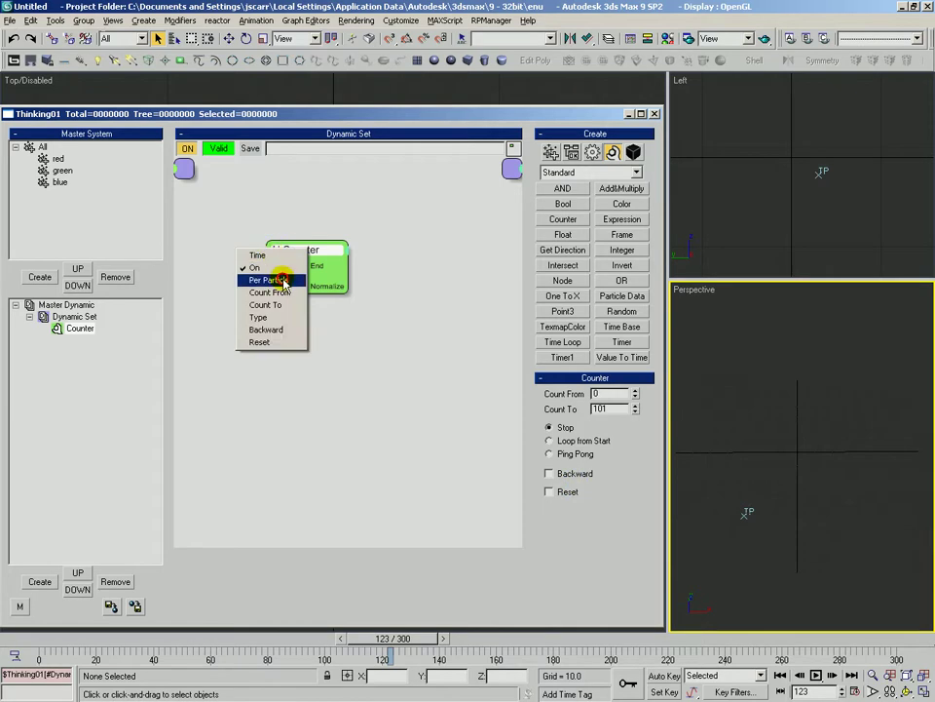
pyautogui.click(272, 341)
pyautogui.moveTo(285, 256); pyautogui.dragTo(318, 231)
pyautogui.press('Delete')
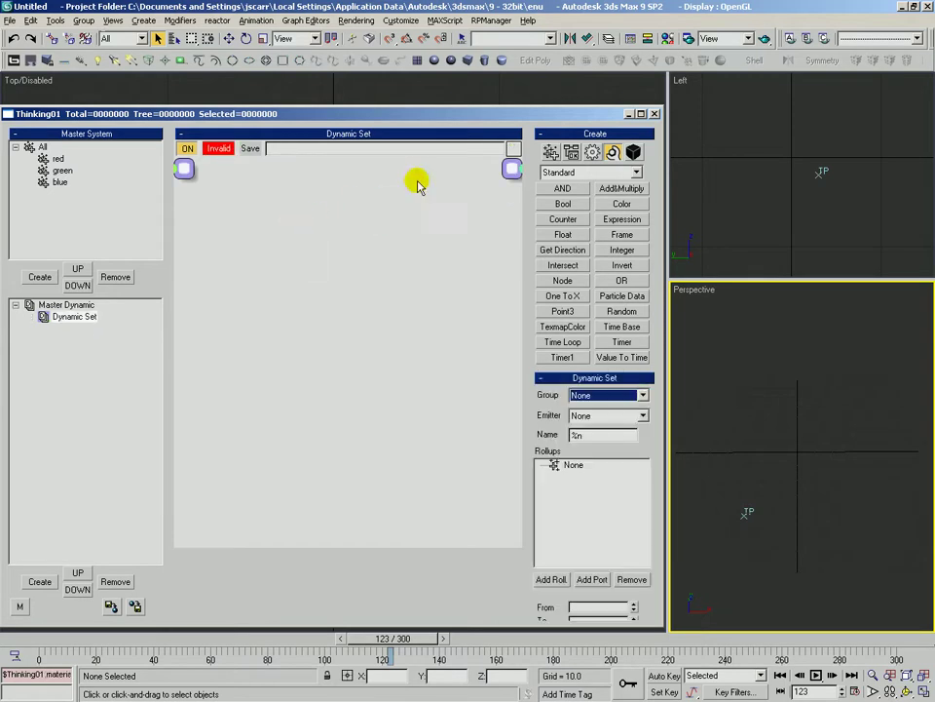
# Add a Counter helper and, below it, an Iterator initiator with a Count of 59 to the Dynamic Set.
pyautogui.click(563, 219)
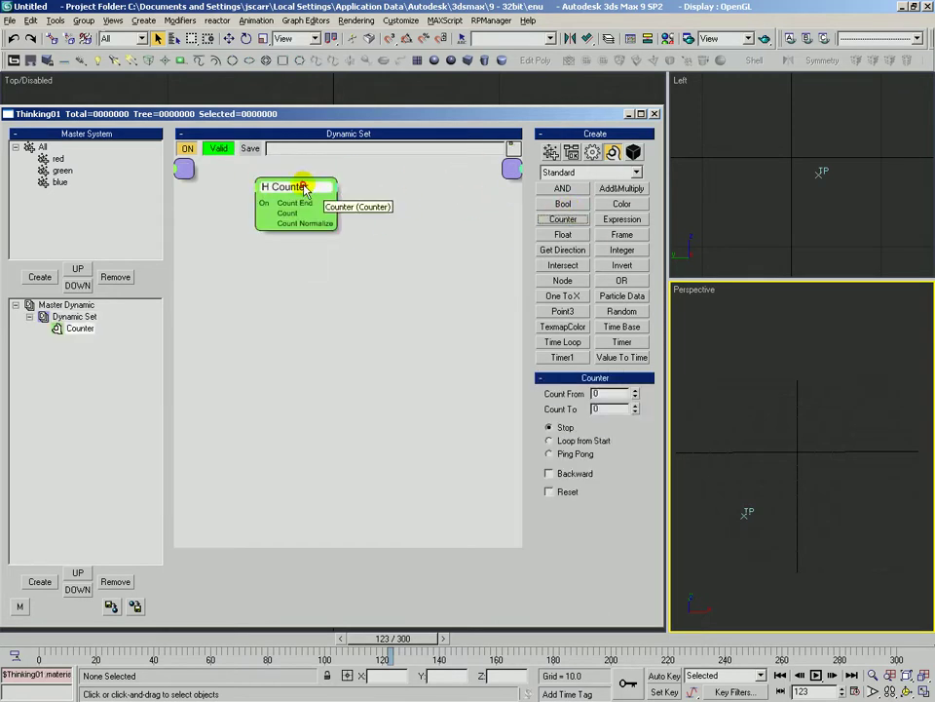
pyautogui.click(592, 153)
pyautogui.click(624, 173)
pyautogui.click(563, 244)
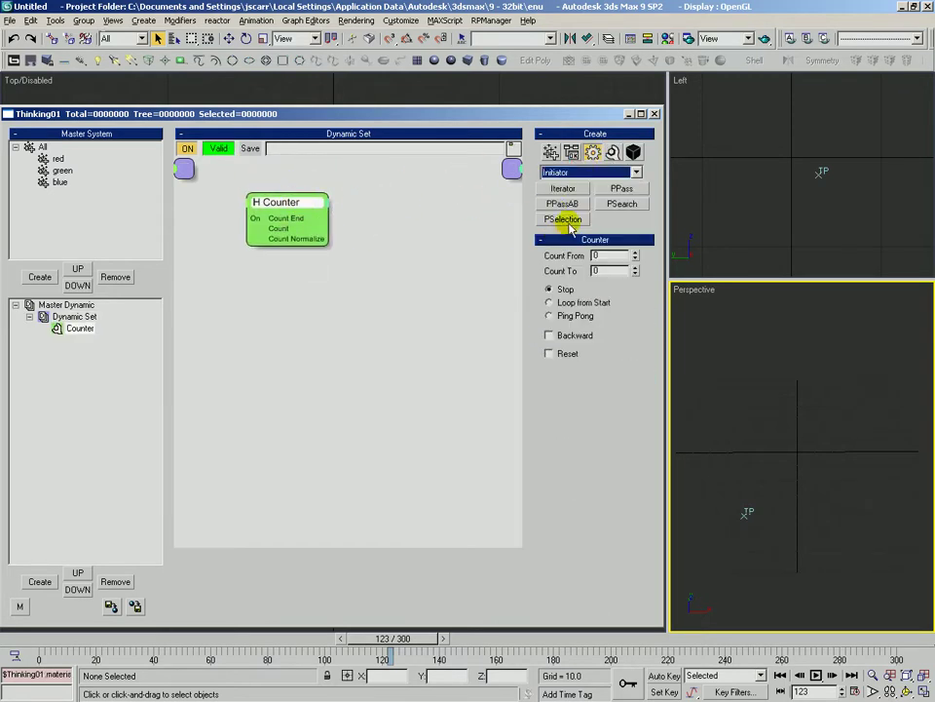
pyautogui.click(562, 189)
pyautogui.moveTo(245, 271); pyautogui.dragTo(272, 295)
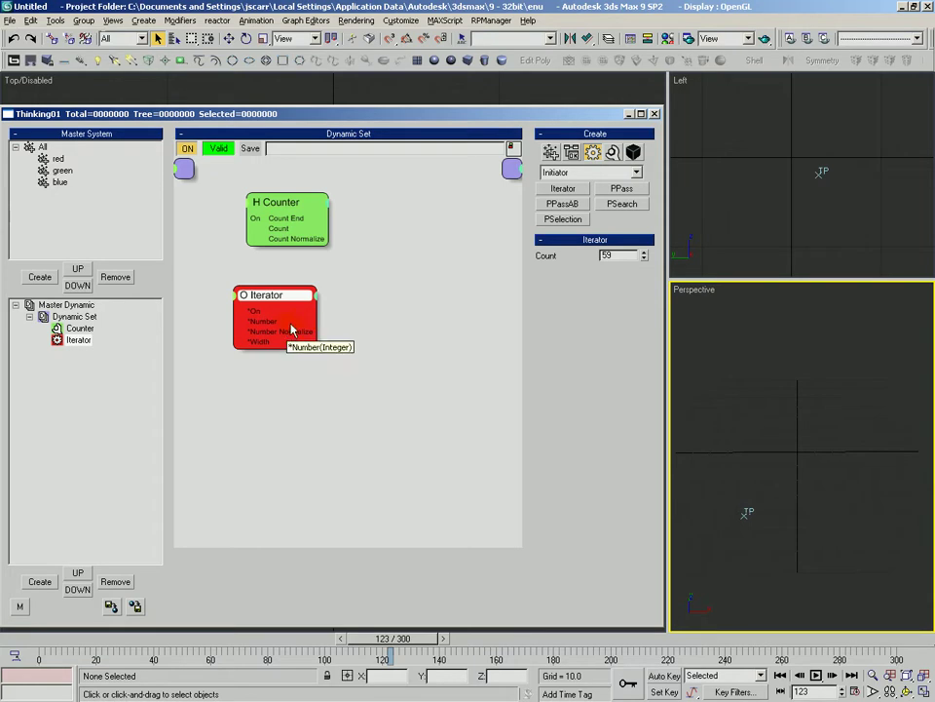
pyautogui.moveTo(284, 328); pyautogui.dragTo(444, 334)
# Scrub to frame 51 and set the Master Dynamic's Viewport/Render SubSampling to Per Half Frame, then reselect the Iterator.
pyautogui.moveTo(171, 642); pyautogui.dragTo(195, 643)
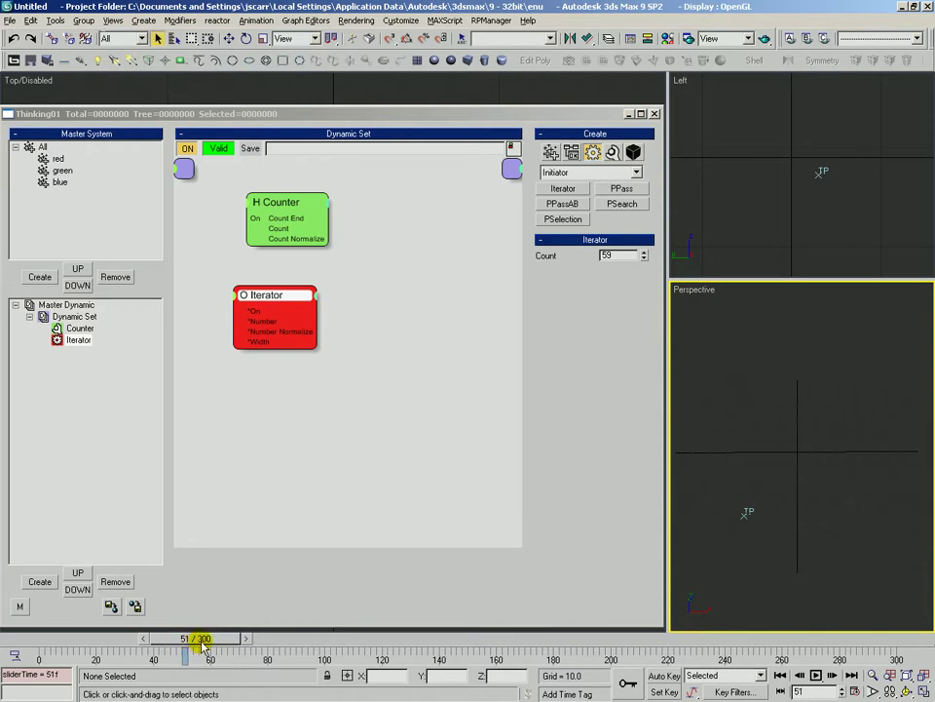
pyautogui.click(30, 306)
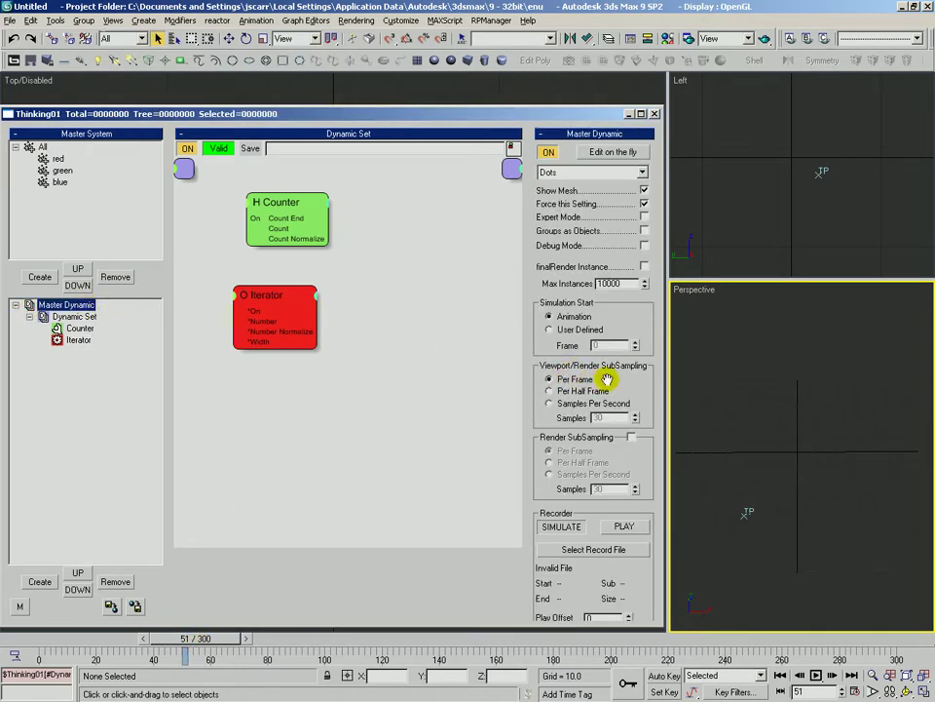
pyautogui.click(562, 392)
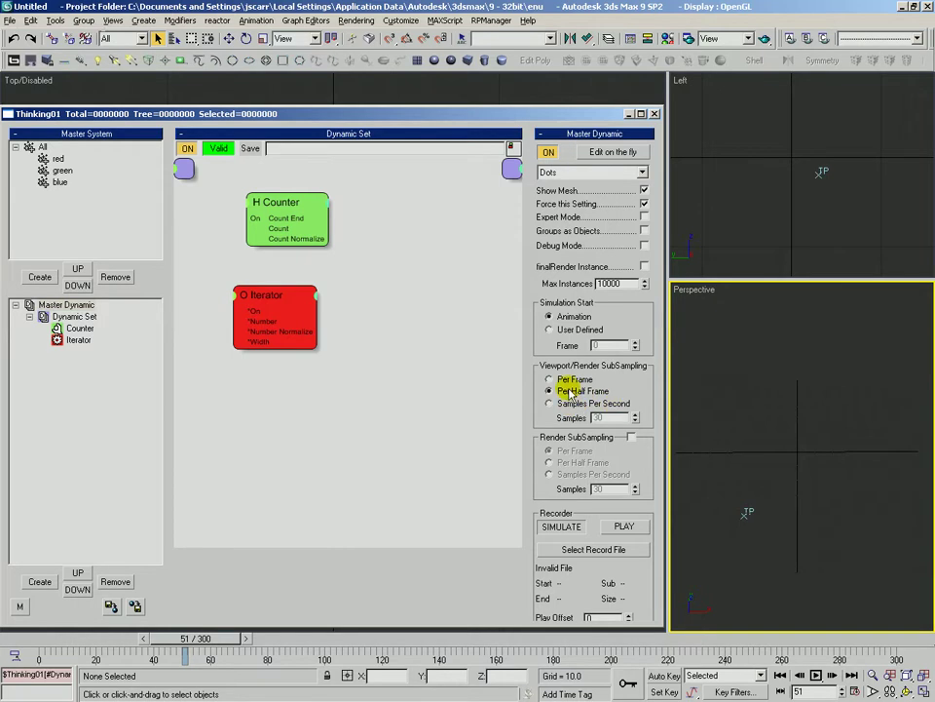
pyautogui.click(278, 293)
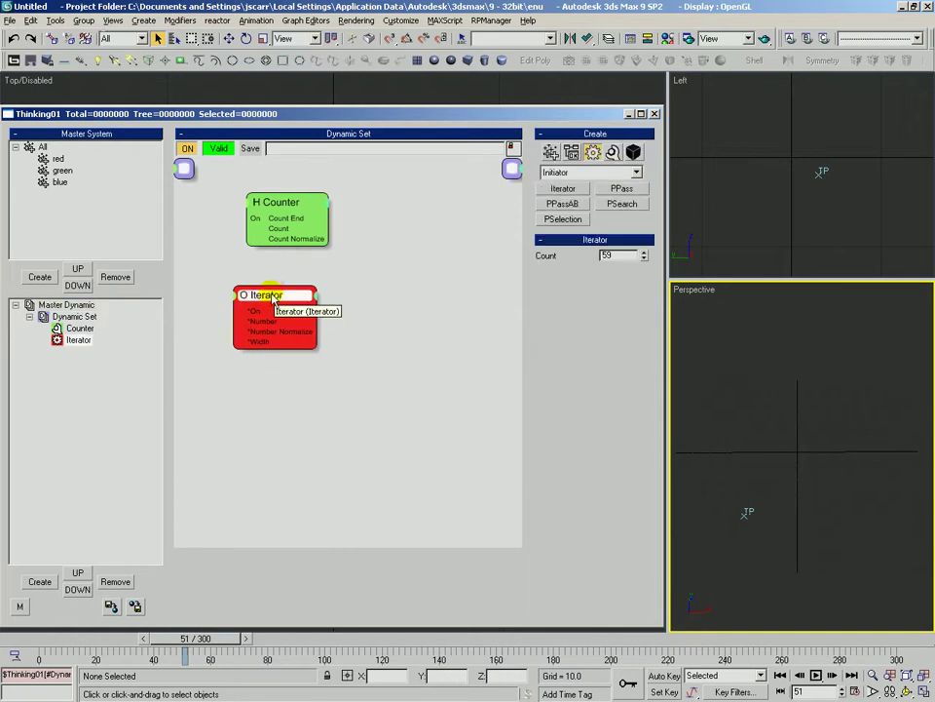
pyautogui.moveTo(278, 293); pyautogui.dragTo(284, 298)
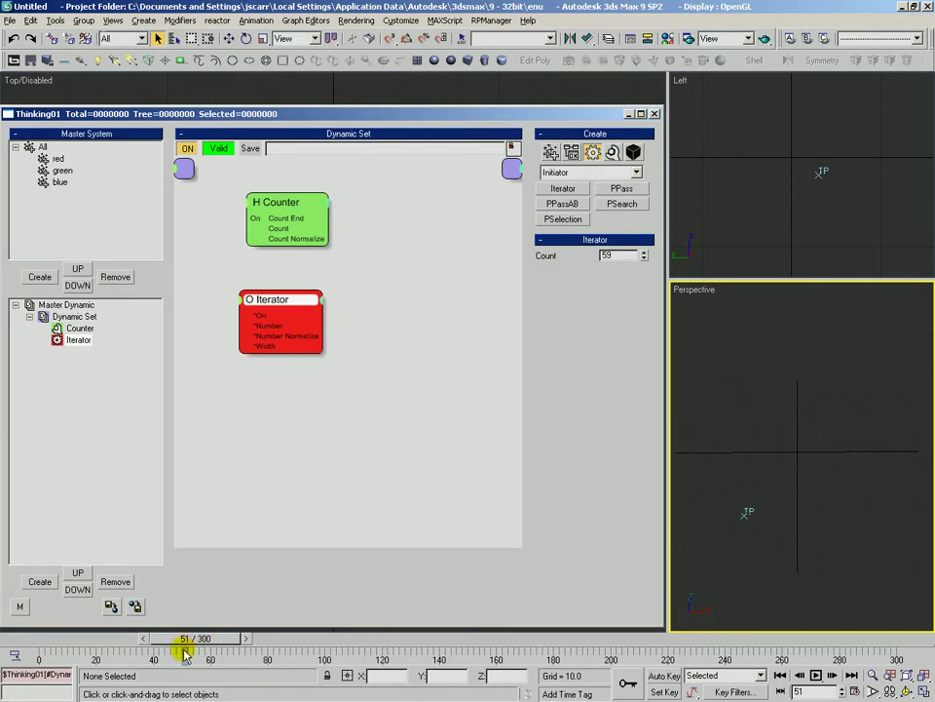
# Set the Counter's Count To value to 59 and keep the node above the Iterator.
pyautogui.moveTo(274, 218); pyautogui.dragTo(575, 244)
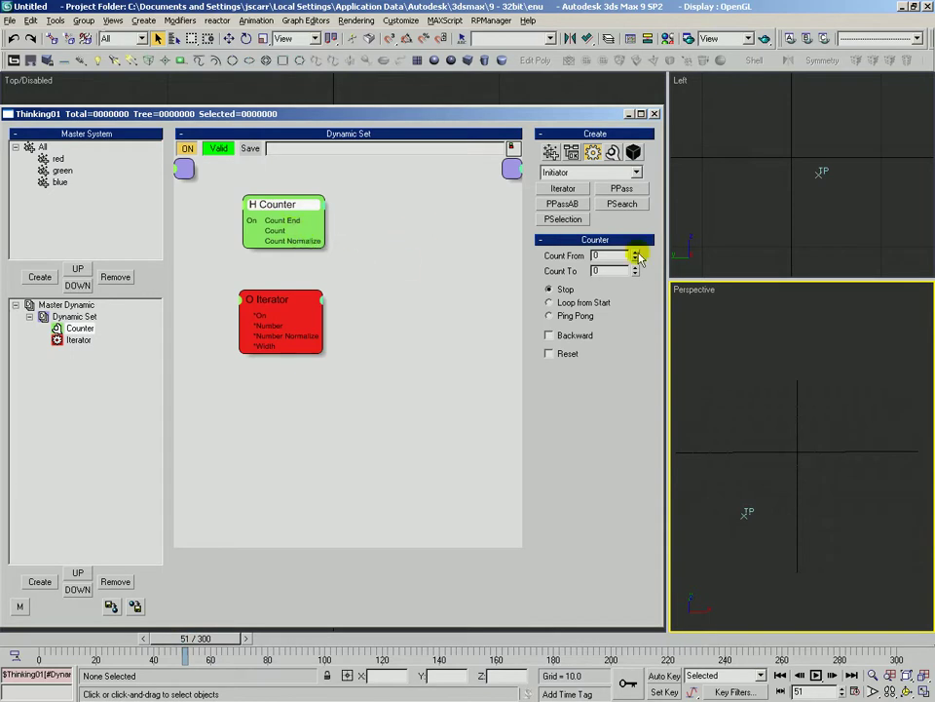
pyautogui.moveTo(635, 275); pyautogui.dragTo(634, 238)
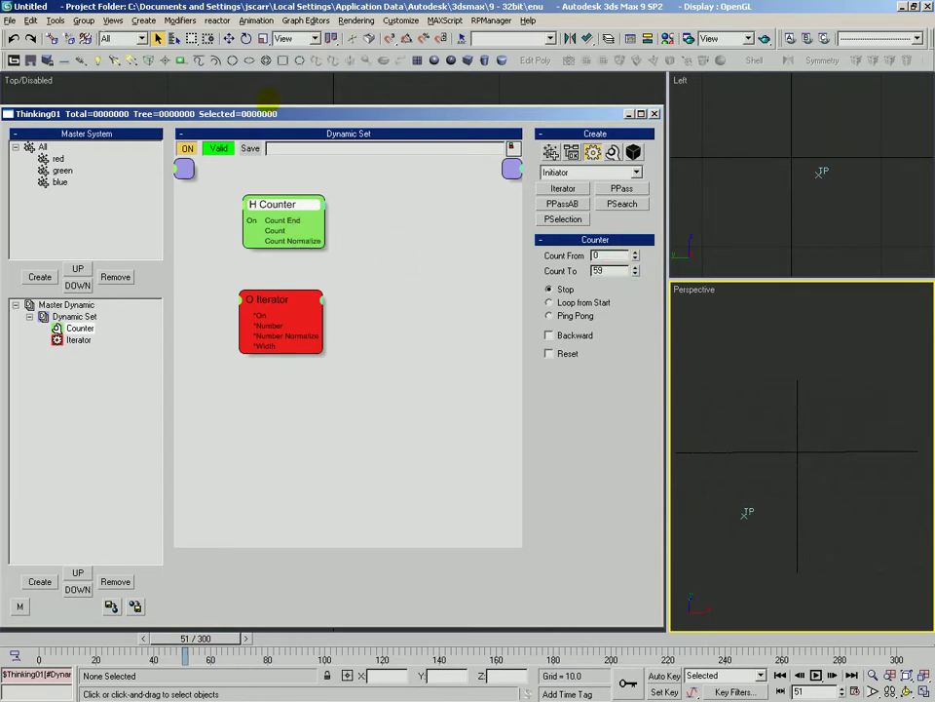
pyautogui.moveTo(309, 234); pyautogui.dragTo(383, 235)
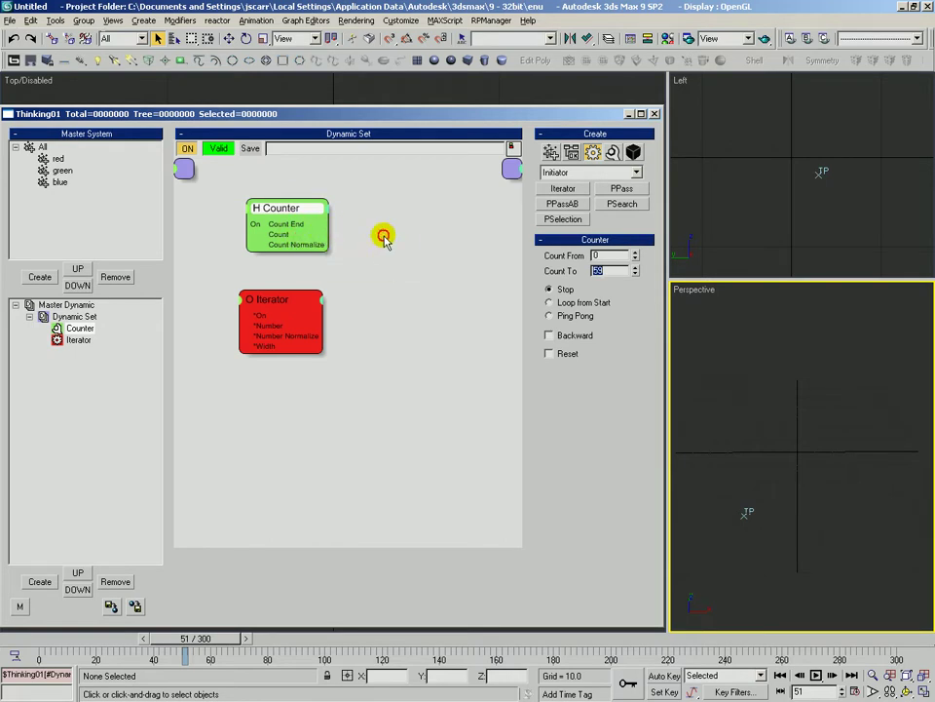
# Delete the Counter and Iterator nodes from the Dynamic Set.
pyautogui.click(296, 211)
pyautogui.press('Delete')
pyautogui.click(272, 299)
pyautogui.press('Delete')
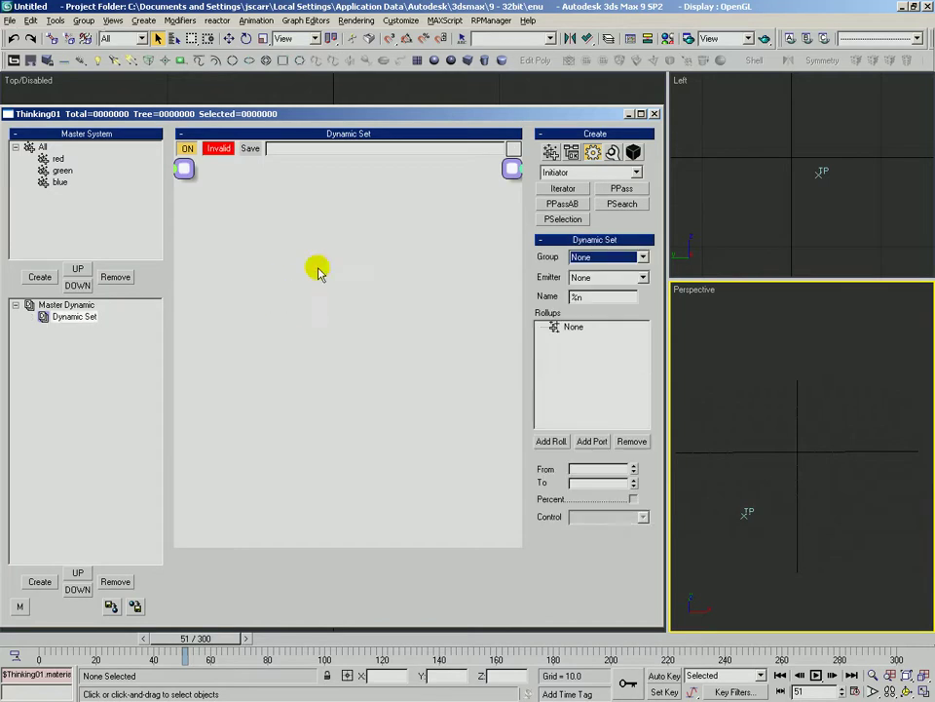
# Add an Expression helper to the Dynamic Set and enter 1 as its expression.
pyautogui.click(611, 154)
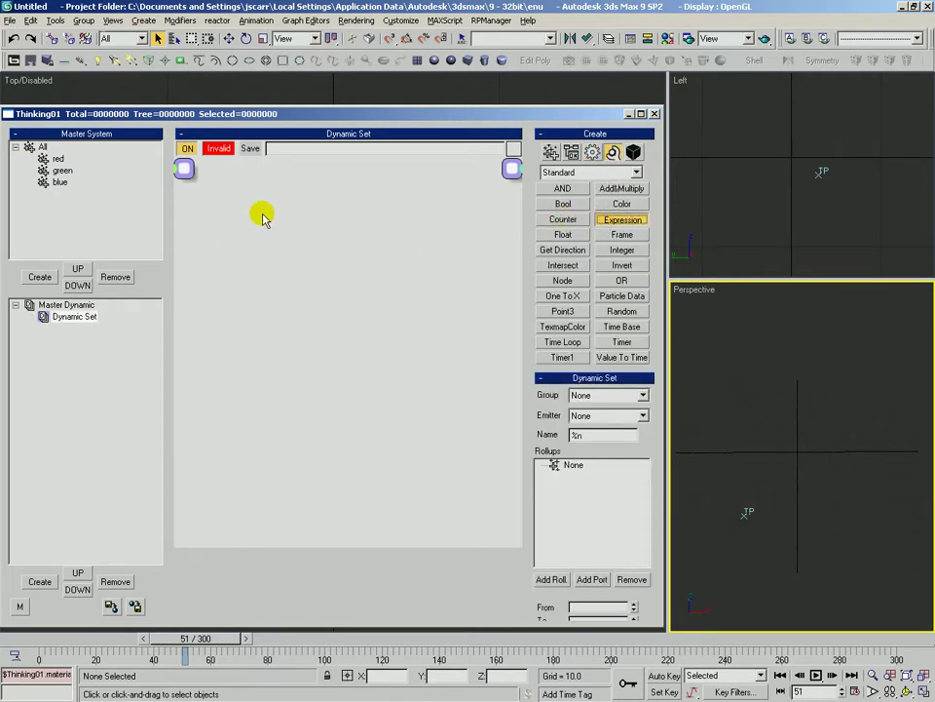
pyautogui.click(294, 228)
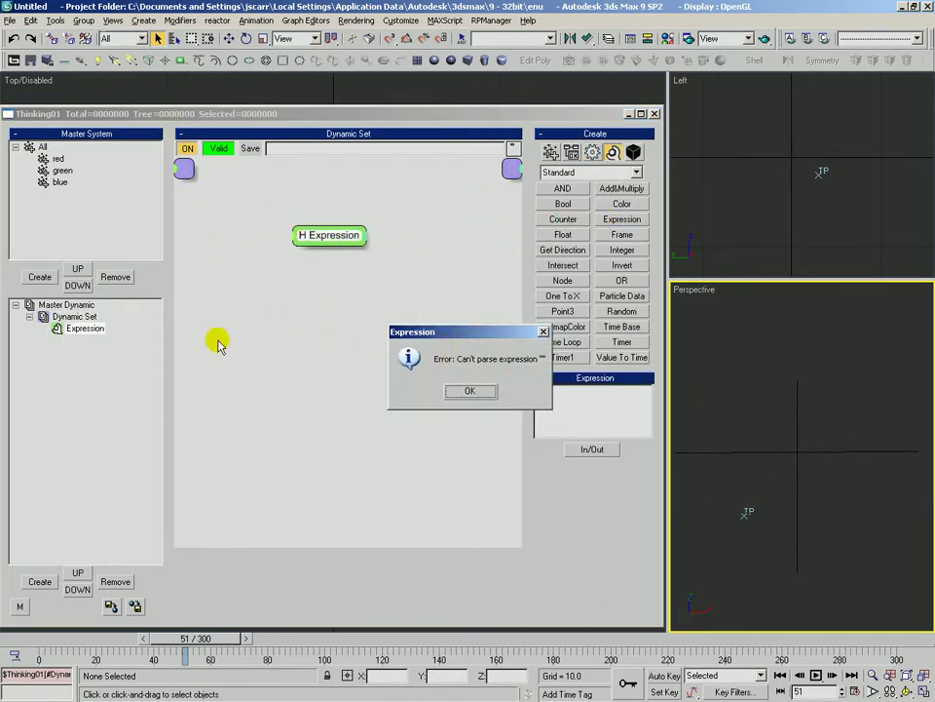
pyautogui.click(469, 389)
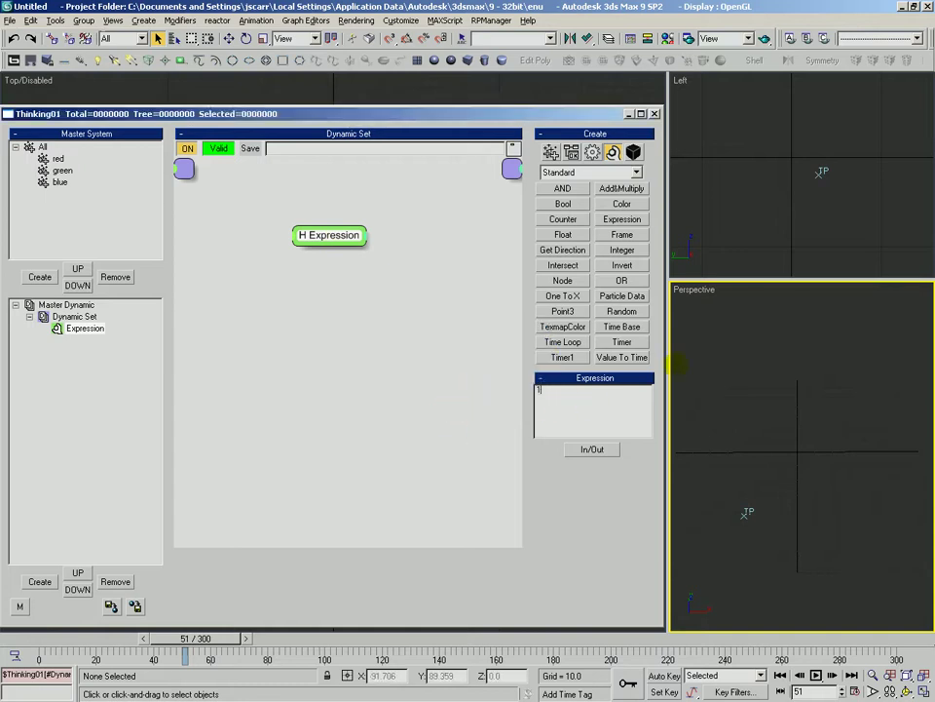
# Add a Scalar input and a Vector input to the Expression helper and shift the node slightly down.
pyautogui.click(591, 449)
pyautogui.moveTo(587, 457)
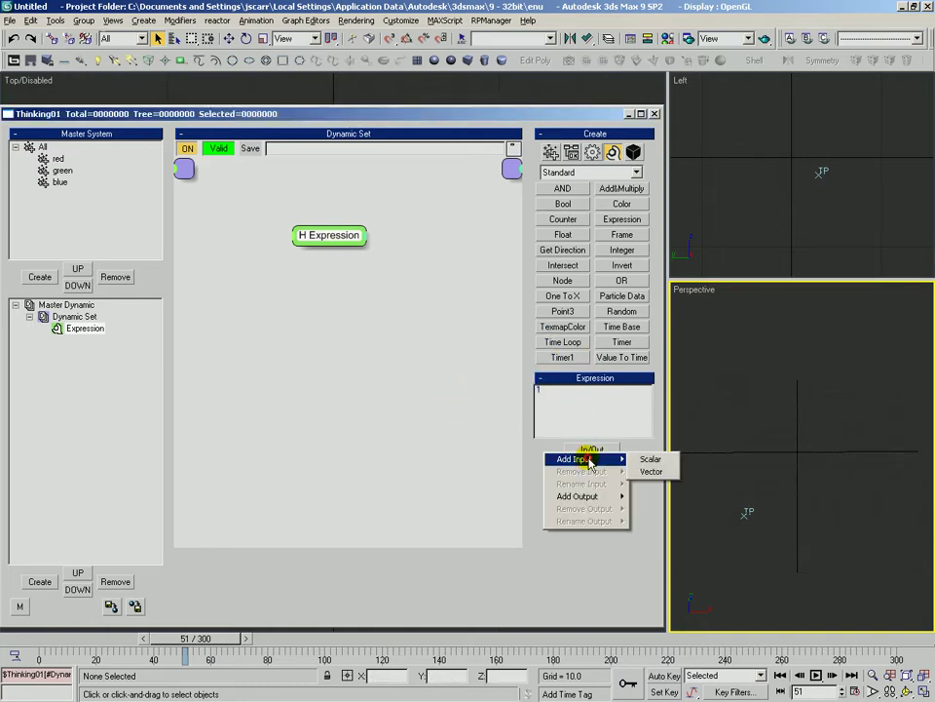
pyautogui.click(651, 458)
pyautogui.click(595, 453)
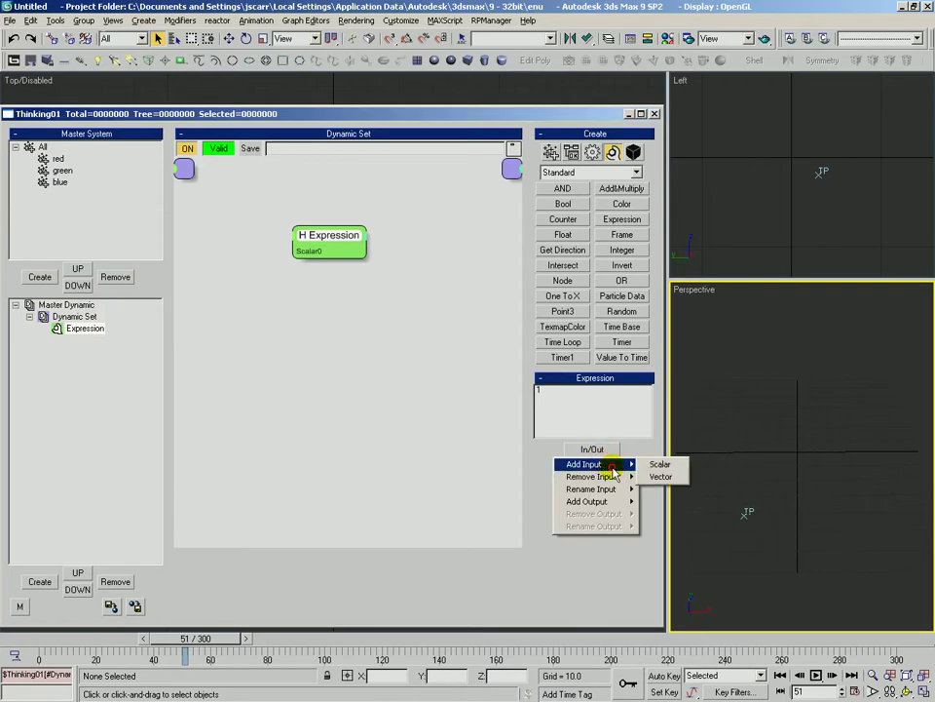
pyautogui.click(656, 477)
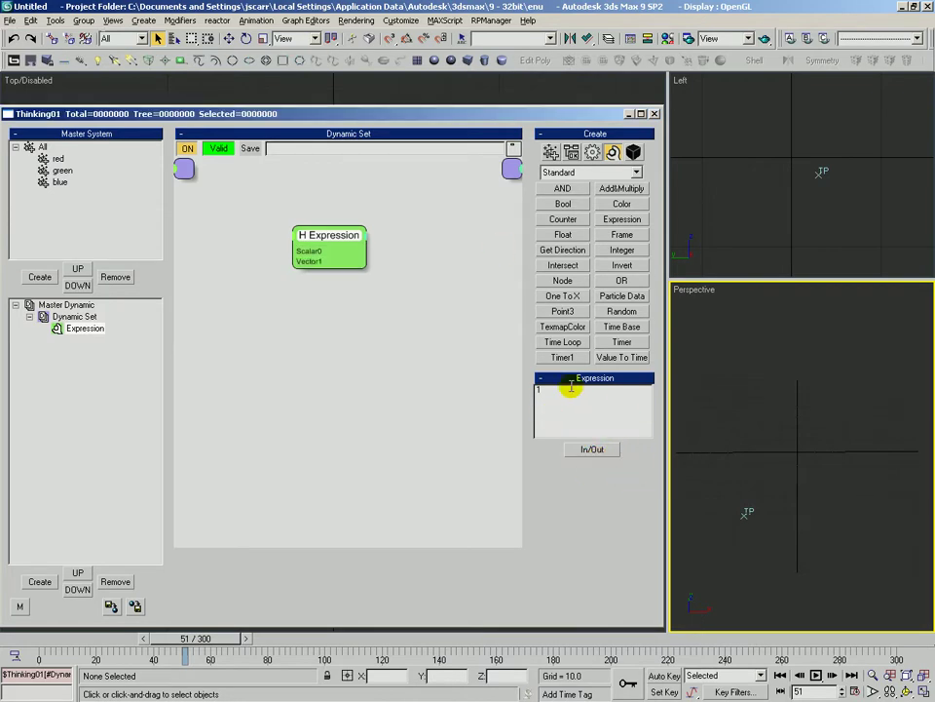
pyautogui.moveTo(321, 236); pyautogui.dragTo(309, 250)
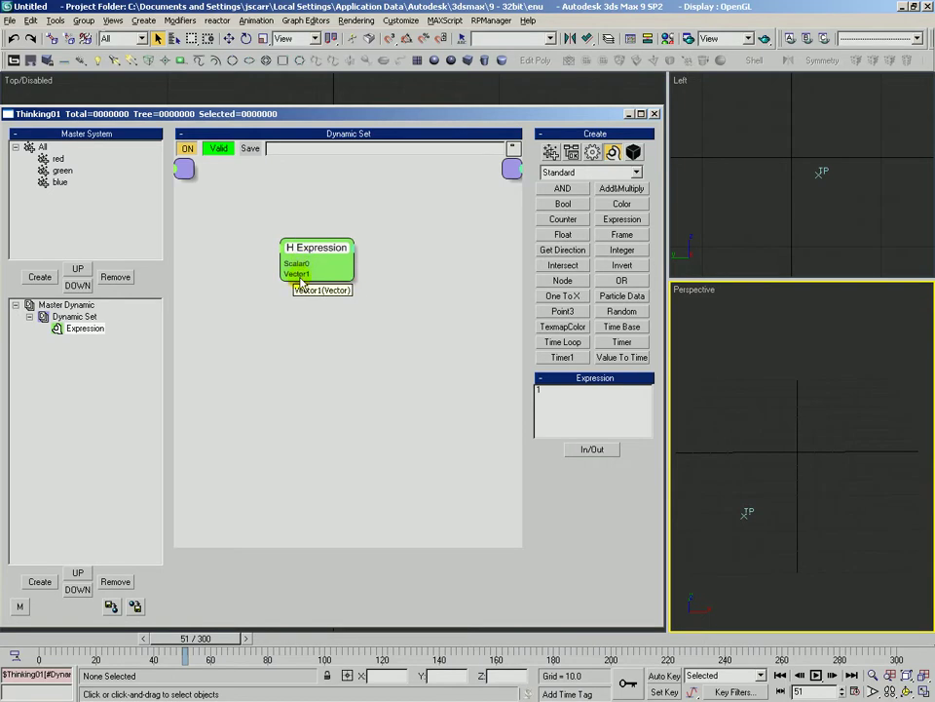
pyautogui.moveTo(312, 246); pyautogui.dragTo(313, 252)
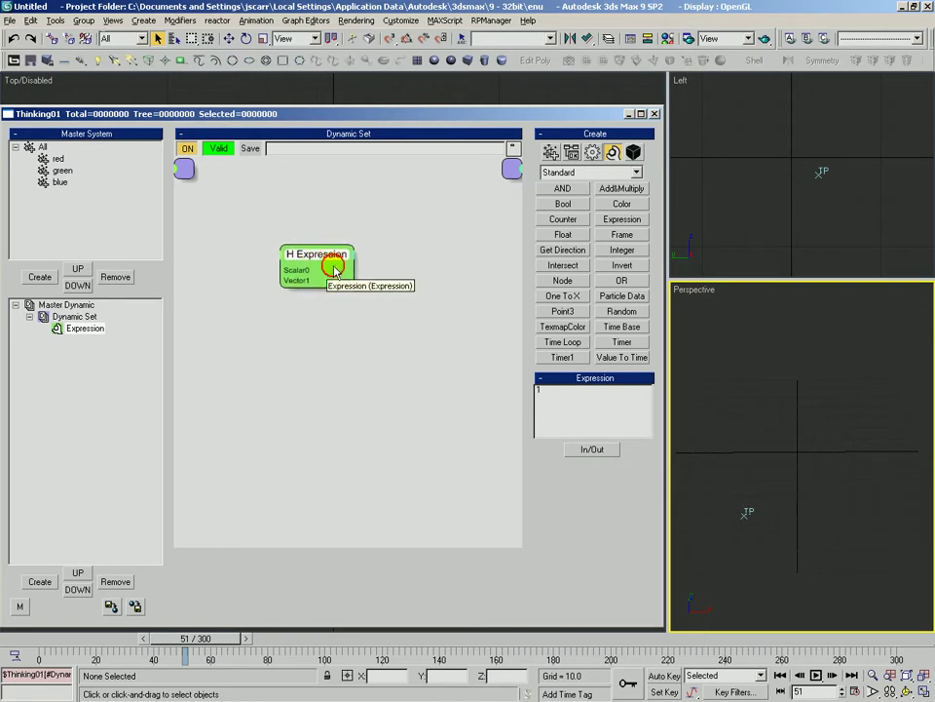
# Rename the Expression helper's Scalar0 input to a.
pyautogui.click(591, 449)
pyautogui.moveTo(620, 495)
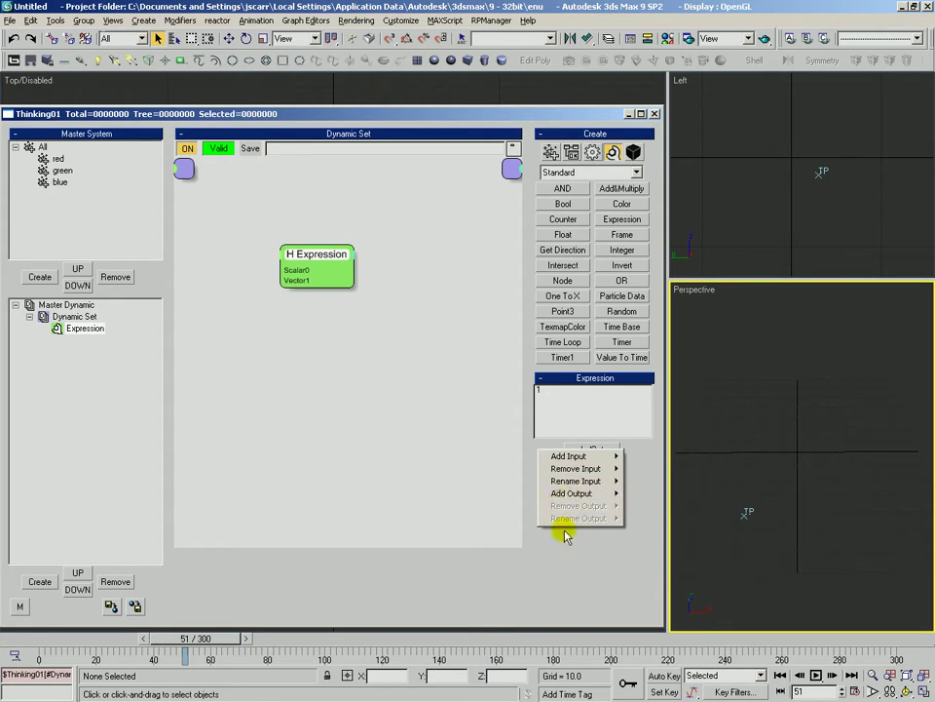
pyautogui.click(631, 481)
pyautogui.click(638, 481)
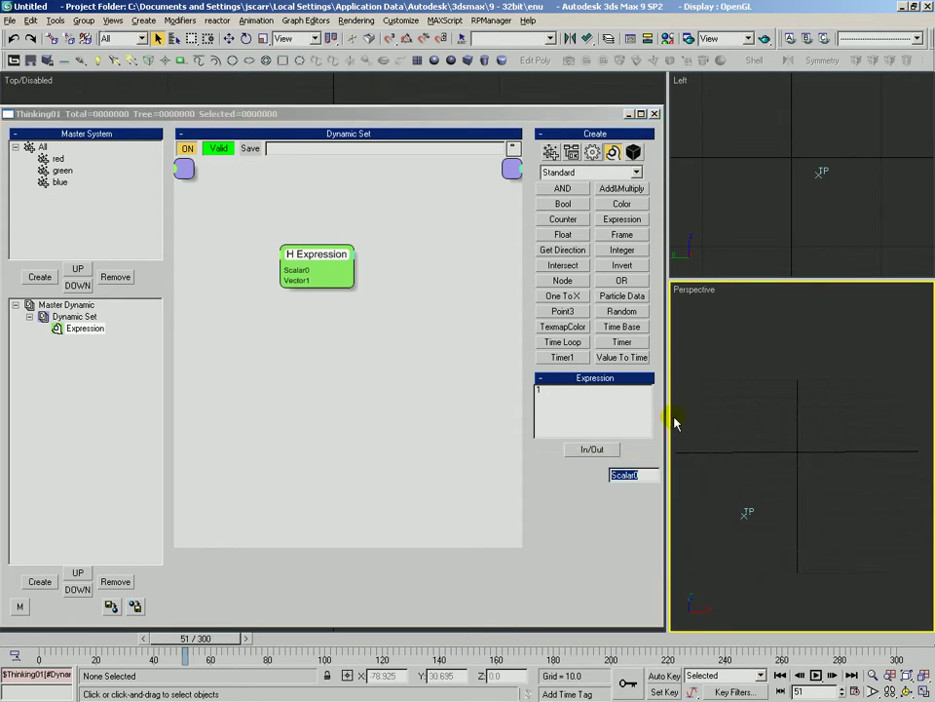
pyautogui.write('s')
pyautogui.press('Return')
# Remove the Vector1 input from the Expression helper.
pyautogui.click(602, 451)
pyautogui.moveTo(600, 468)
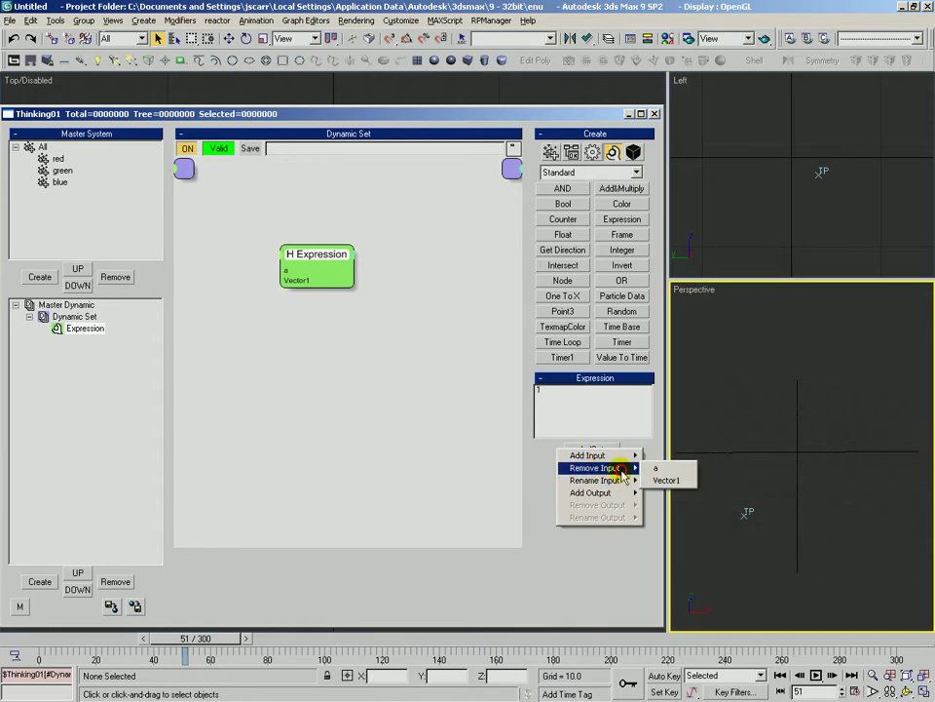
pyautogui.click(663, 482)
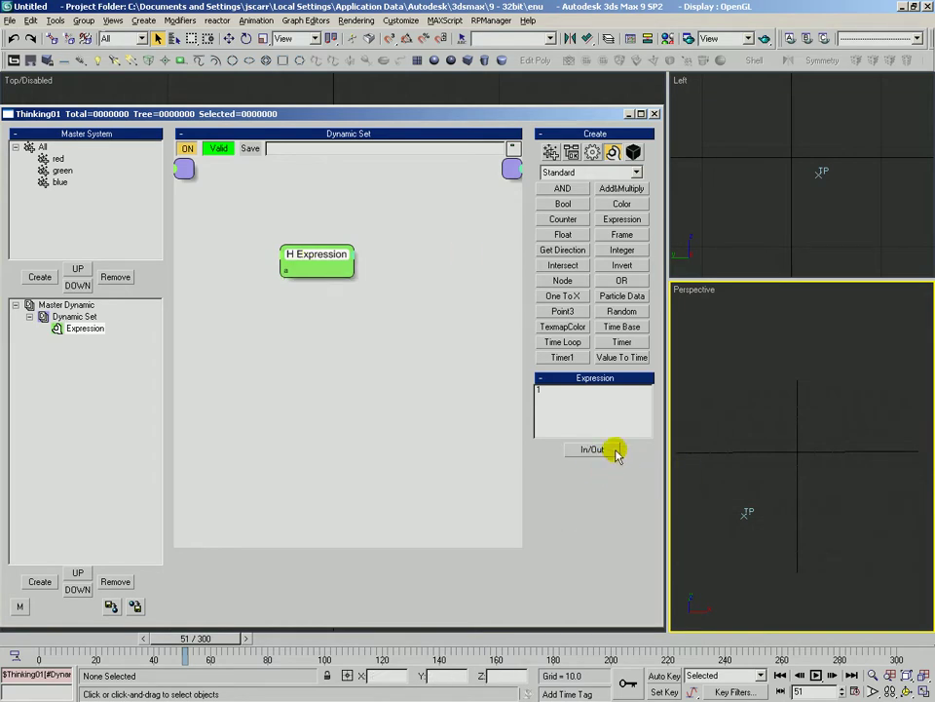
# Add a Vector input named v to the Expression helper and enter the expression [a*v.x,a*v.y,a*v.z].
pyautogui.click(600, 451)
pyautogui.click(666, 468)
pyautogui.write('v')
pyautogui.press('Return')
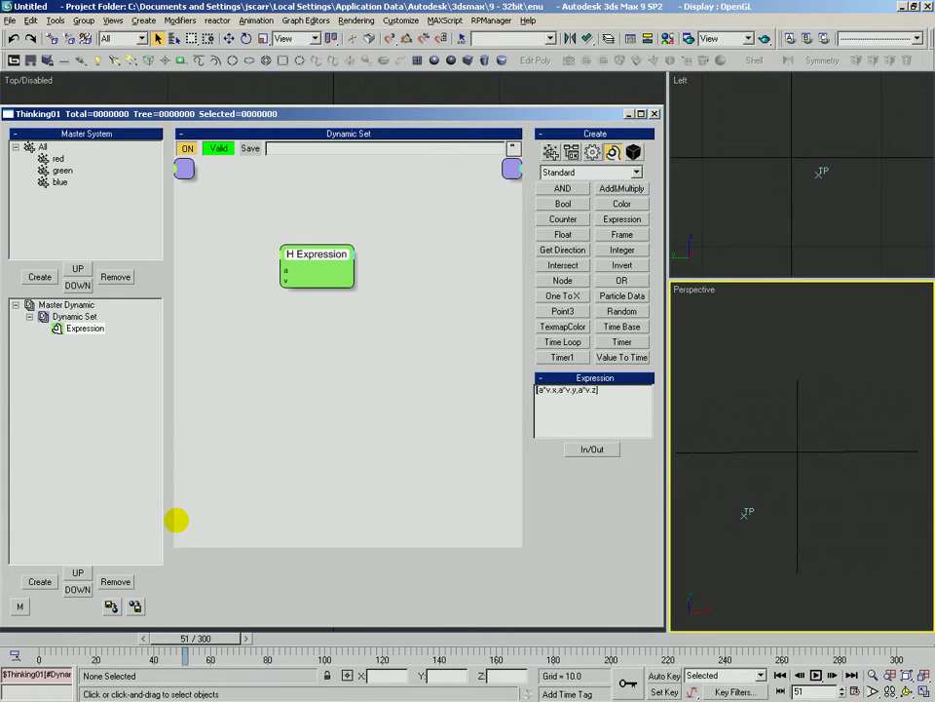
pyautogui.moveTo(626, 396); pyautogui.dragTo(526, 369)
# Switch to the Autodesk 3ds Max 9 User Reference and display the favorite topic Expression Techniques.
pyautogui.hotkey('alt', 'Tab')
pyautogui.hotkey('alt', 'Tab')
pyautogui.hotkey('alt', 'Tab')
pyautogui.hotkey('alt', 'Tab')
pyautogui.hotkey('alt', 'Tab')
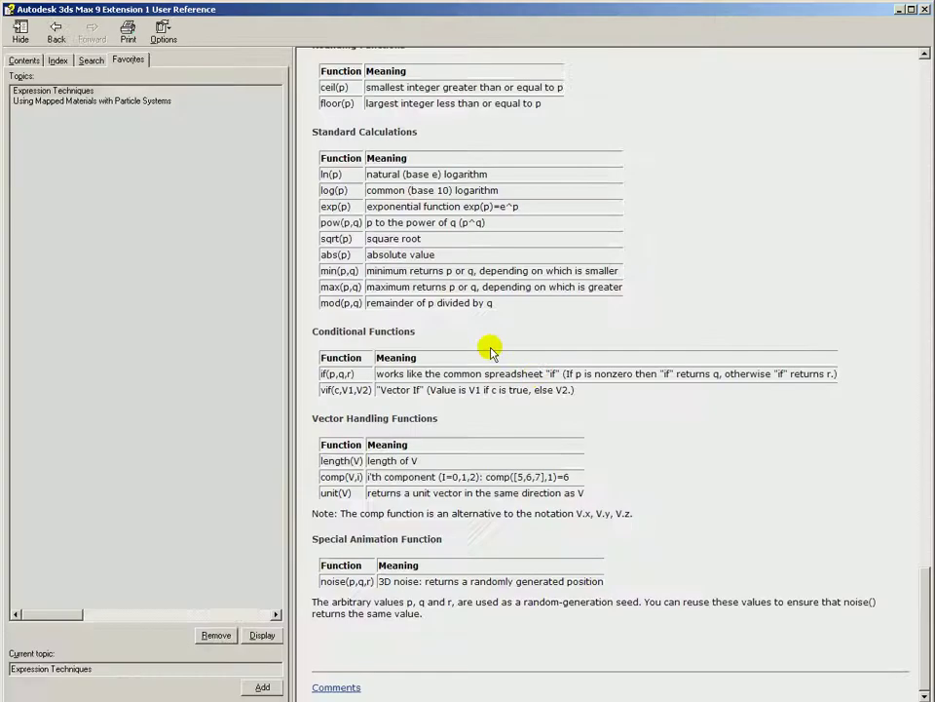
pyautogui.doubleClick(74, 91)
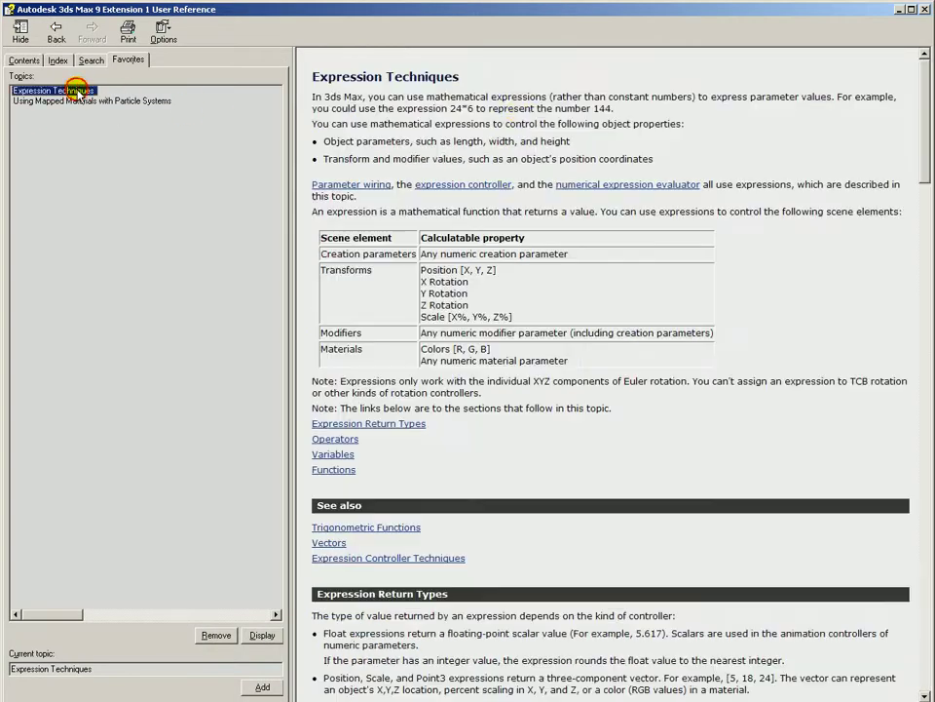
pyautogui.click(514, 108)
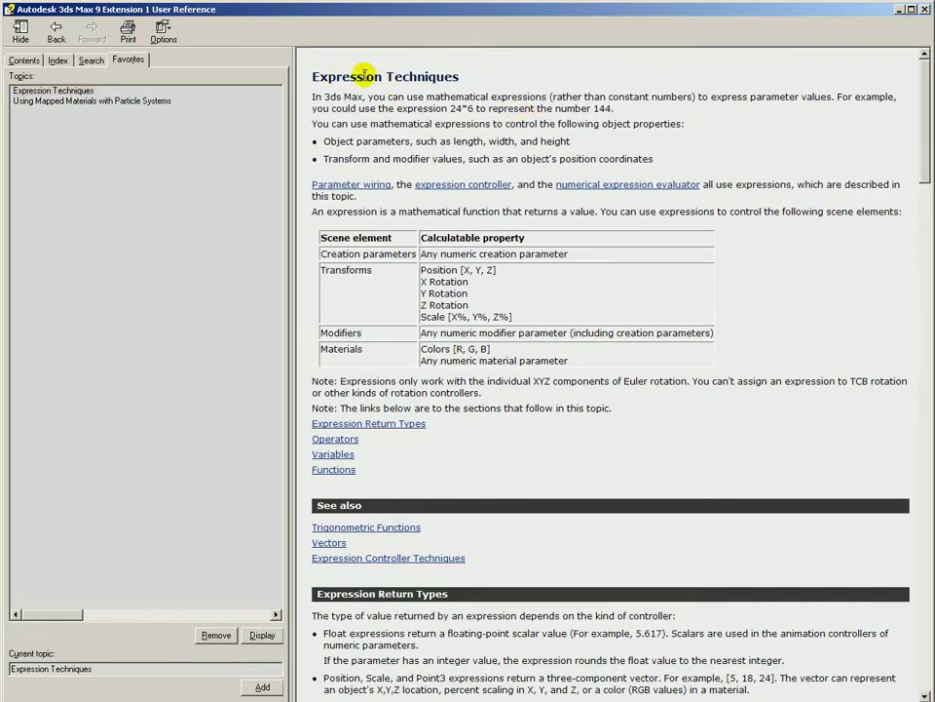
# Examine the topic's predefined variables and its function tables, including noise(p,q,r), and return to 3ds Max.
pyautogui.moveTo(913, 118); pyautogui.dragTo(868, 445)
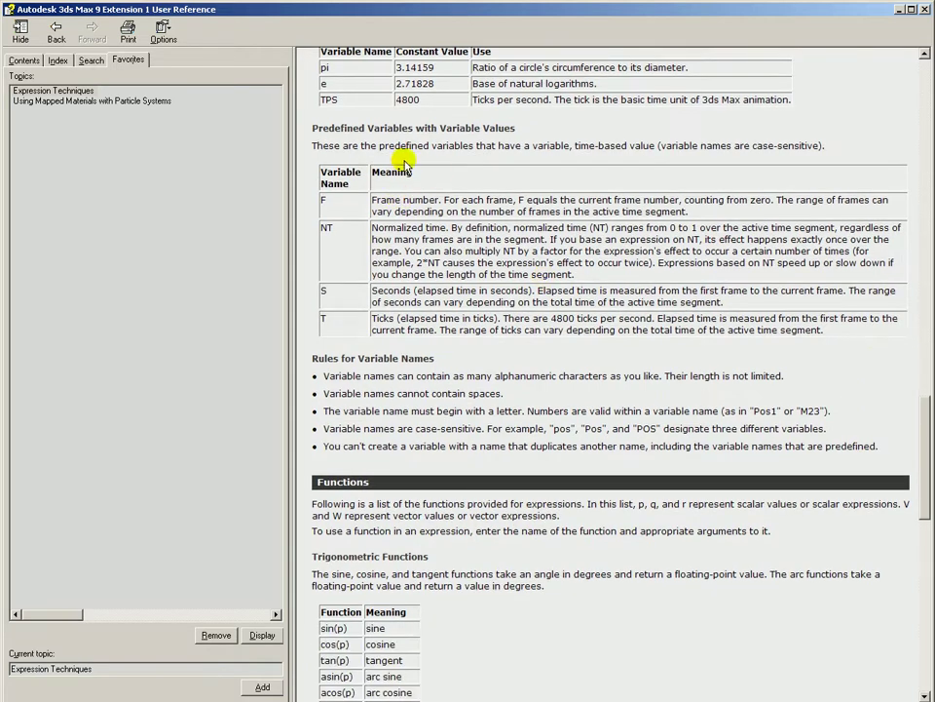
pyautogui.moveTo(473, 145); pyautogui.dragTo(320, 200)
pyautogui.moveTo(473, 319); pyautogui.dragTo(312, 181)
pyautogui.moveTo(924, 445); pyautogui.dragTo(902, 635)
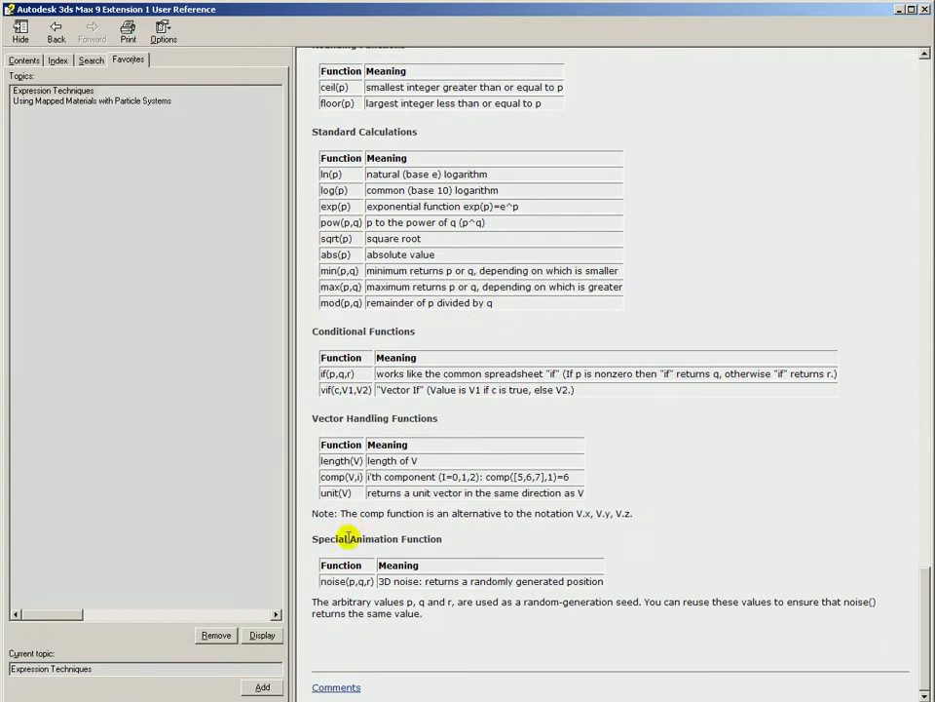
pyautogui.moveTo(375, 584); pyautogui.dragTo(310, 575)
pyautogui.click(620, 361)
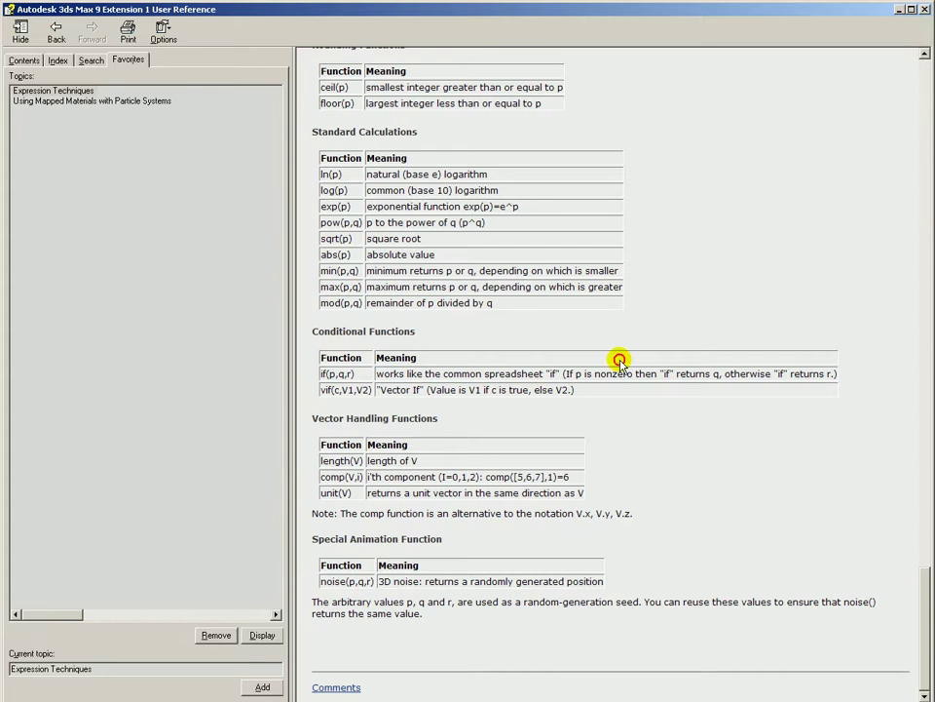
pyautogui.click(898, 12)
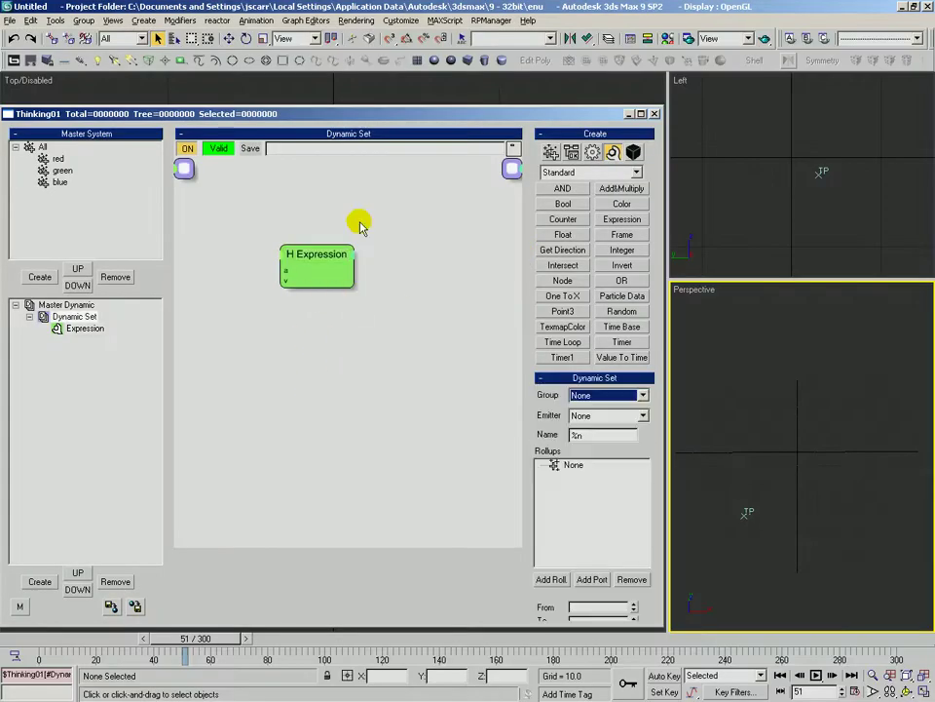
# Delete the Expression helper and add a Float helper to the Dynamic Set.
pyautogui.press('Delete')
pyautogui.click(559, 237)
pyautogui.click(294, 217)
# Move the Float helper lower in the Dynamic Set and set its Value to 3.183.
pyautogui.moveTo(324, 230); pyautogui.dragTo(328, 267)
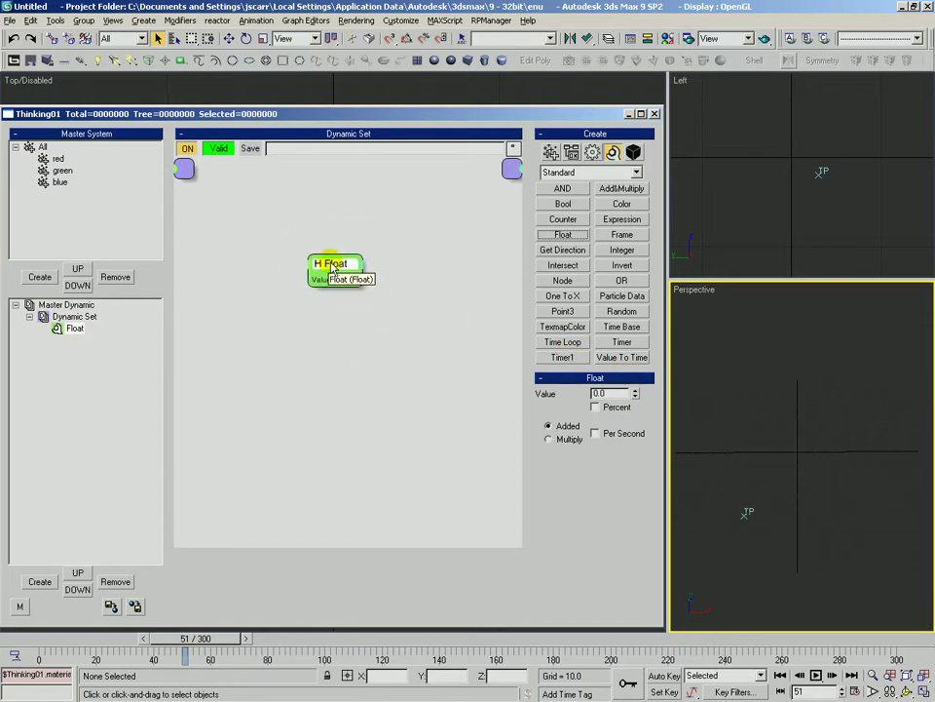
pyautogui.moveTo(346, 275); pyautogui.dragTo(338, 293)
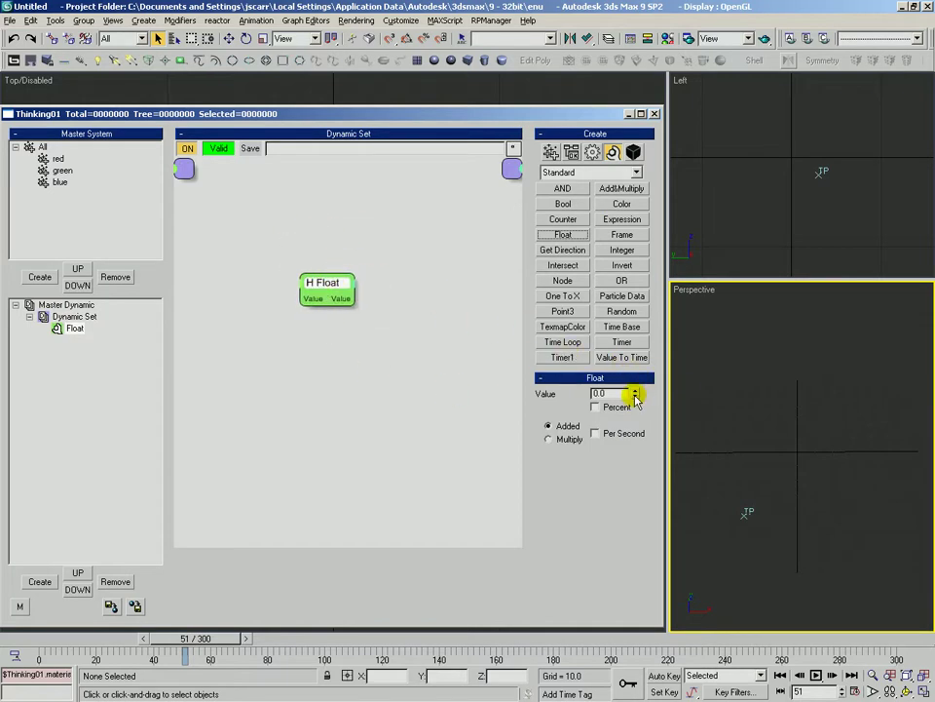
pyautogui.moveTo(631, 390); pyautogui.dragTo(346, 307)
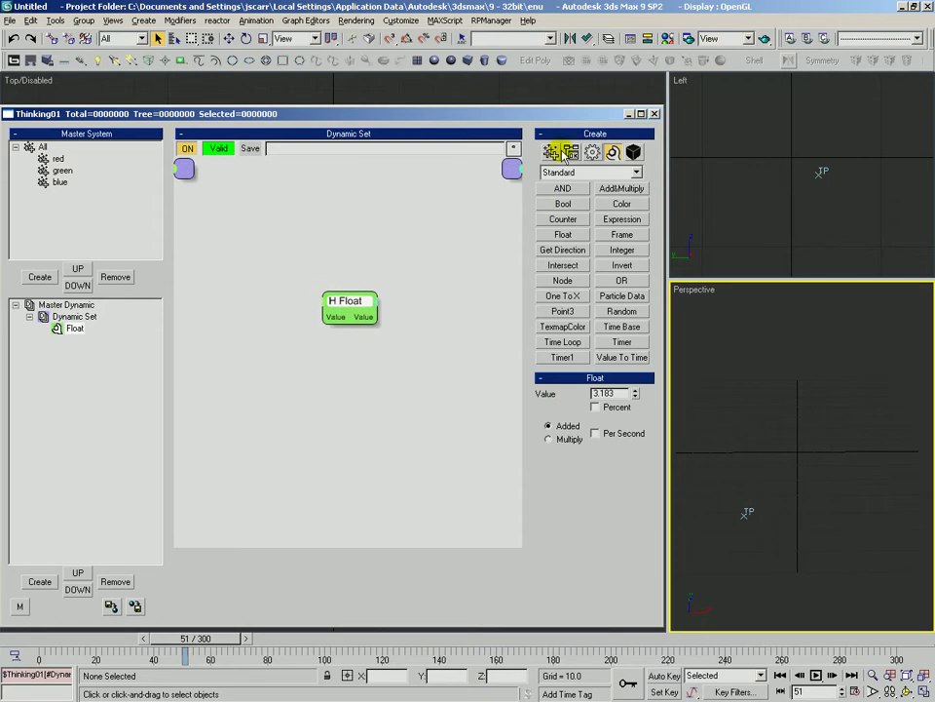
# Add the All particle group to the Dynamic Set and connect its Age output to the Float helper's Value input.
pyautogui.click(551, 152)
pyautogui.click(560, 190)
pyautogui.click(212, 261)
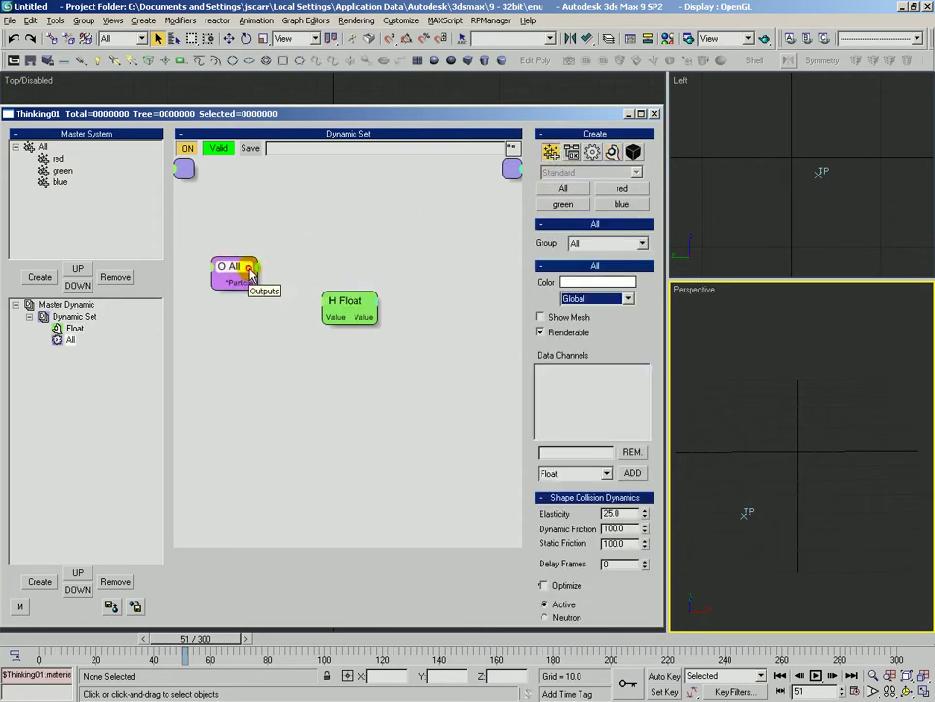
pyautogui.click(245, 285)
pyautogui.click(241, 325)
pyautogui.moveTo(245, 295); pyautogui.dragTo(326, 304)
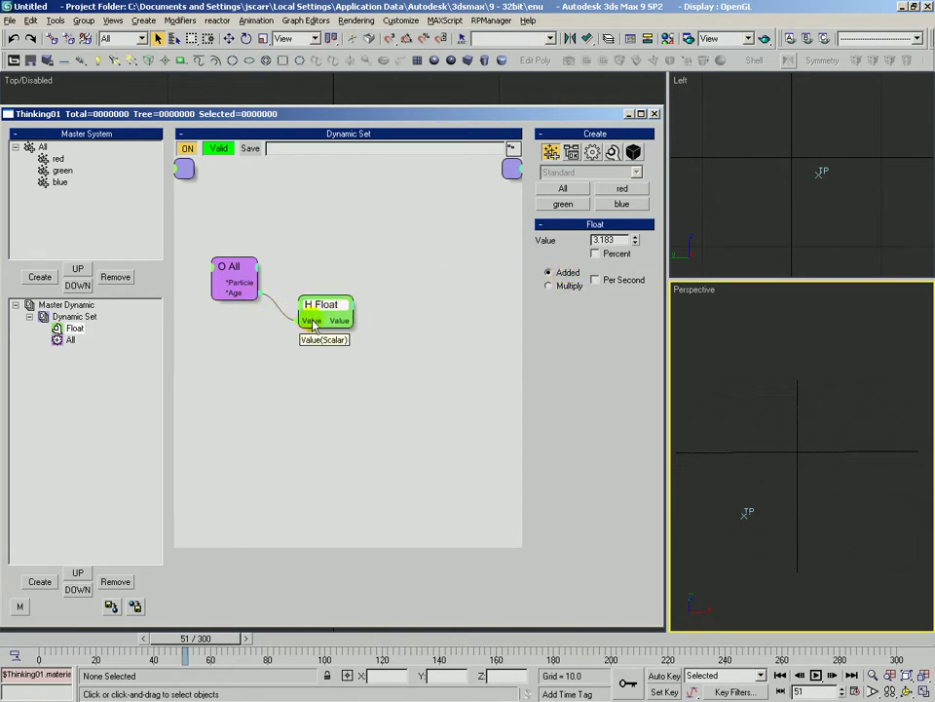
# Set the Float helper to Multiply with a Value of 3.151 and expose its Value1 input.
pyautogui.moveTo(323, 311); pyautogui.dragTo(327, 317)
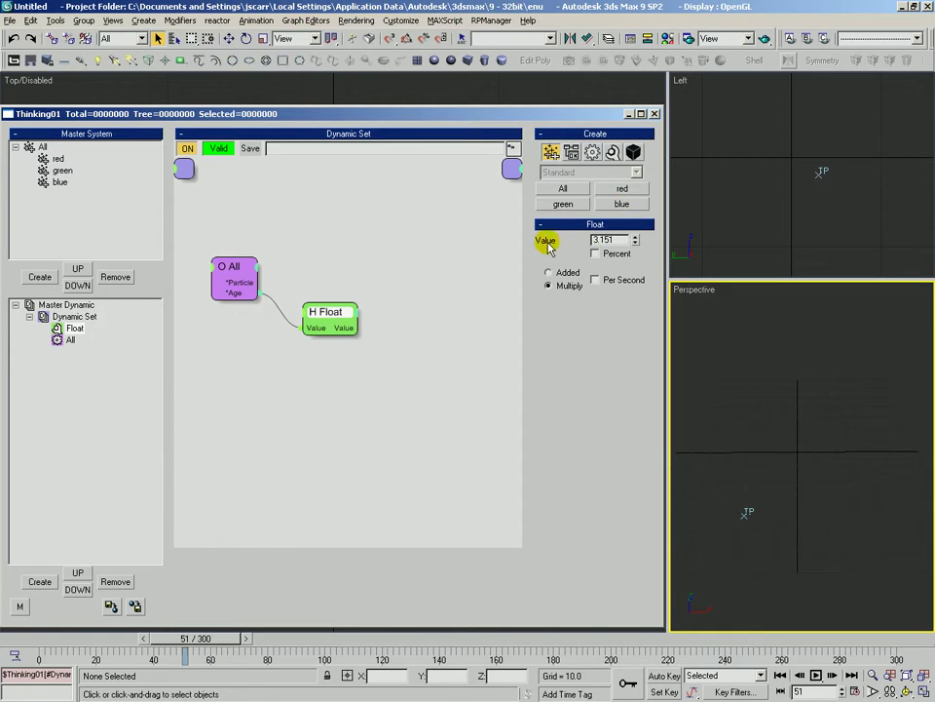
pyautogui.click(315, 328)
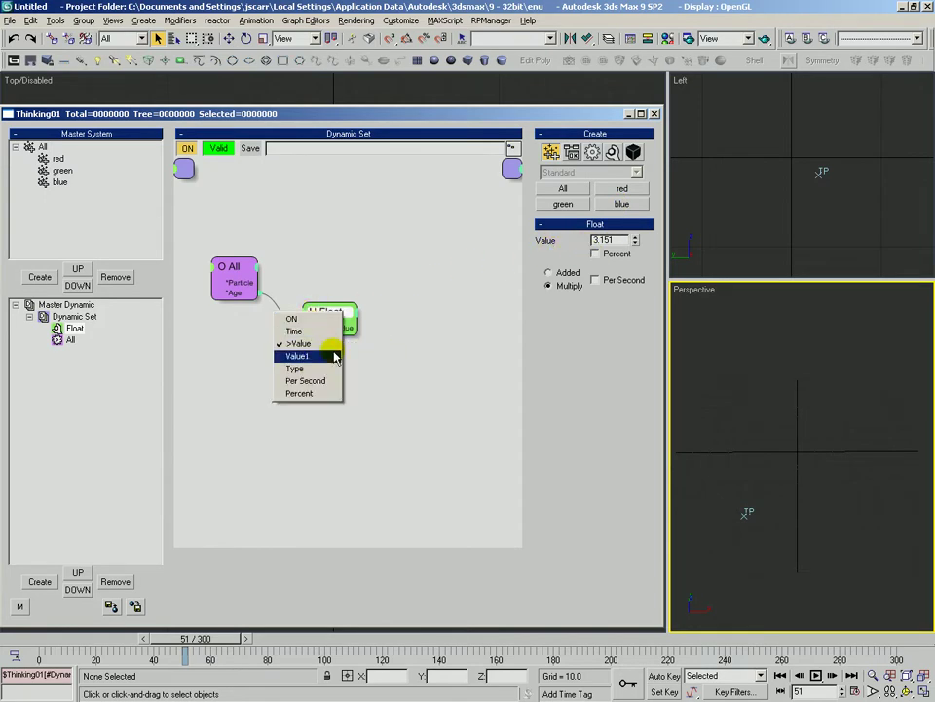
pyautogui.click(297, 355)
pyautogui.moveTo(339, 320); pyautogui.dragTo(343, 324)
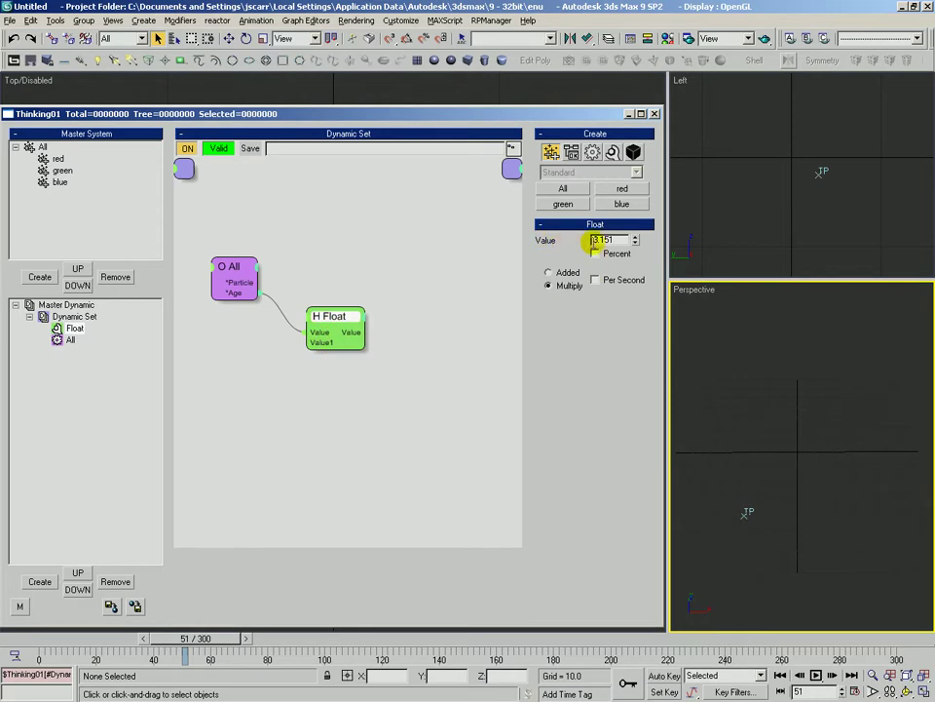
# Feed a second Float helper into the first Float's Value1 input, and set the first Float to Added with Value 4.349.
pyautogui.click(613, 152)
pyautogui.click(563, 234)
pyautogui.click(188, 356)
pyautogui.moveTo(221, 367); pyautogui.dragTo(244, 352)
pyautogui.moveTo(338, 320)
pyautogui.mouseDown()
pyautogui.moveTo(349, 326)
pyautogui.moveTo(357, 317)
pyautogui.moveTo(343, 338)
pyautogui.mouseUp()
pyautogui.click(549, 426)
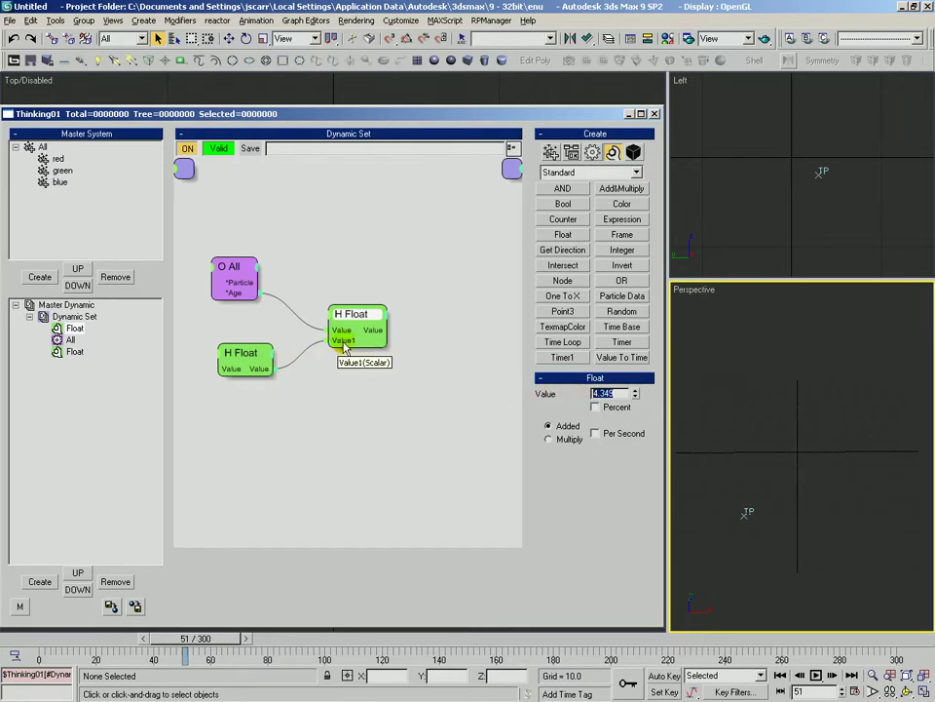
# Delete the second Float and the All group, and set the remaining Float's Value to 5.567 with Percent and Per Second enabled.
pyautogui.moveTo(347, 313); pyautogui.dragTo(289, 270)
pyautogui.click(252, 352)
pyautogui.press('Delete')
pyautogui.click(235, 268)
pyautogui.press('Delete')
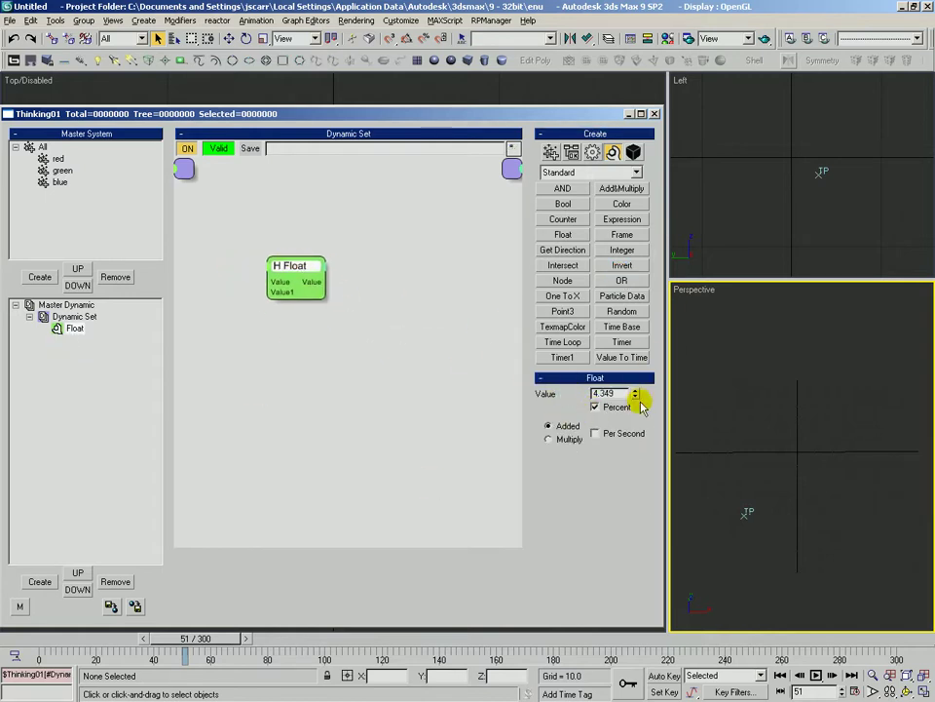
pyautogui.moveTo(631, 409); pyautogui.dragTo(634, 376)
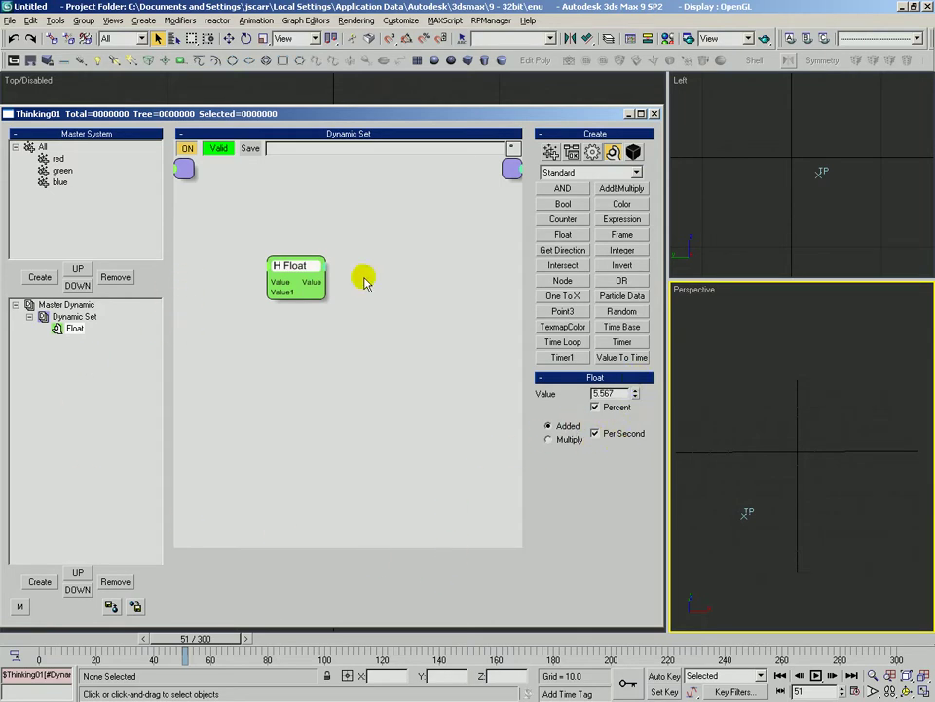
# Replace the Float helper with a Frame helper placed in the upper part of the Dynamic Set.
pyautogui.press('Delete')
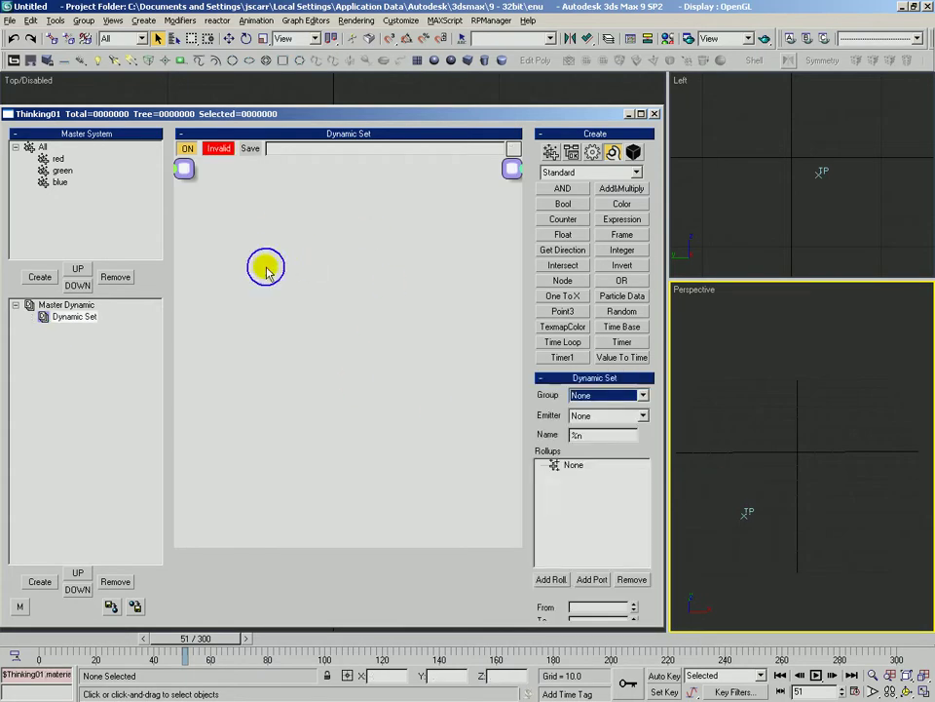
pyautogui.click(606, 235)
pyautogui.click(274, 206)
pyautogui.moveTo(295, 224); pyautogui.dragTo(309, 252)
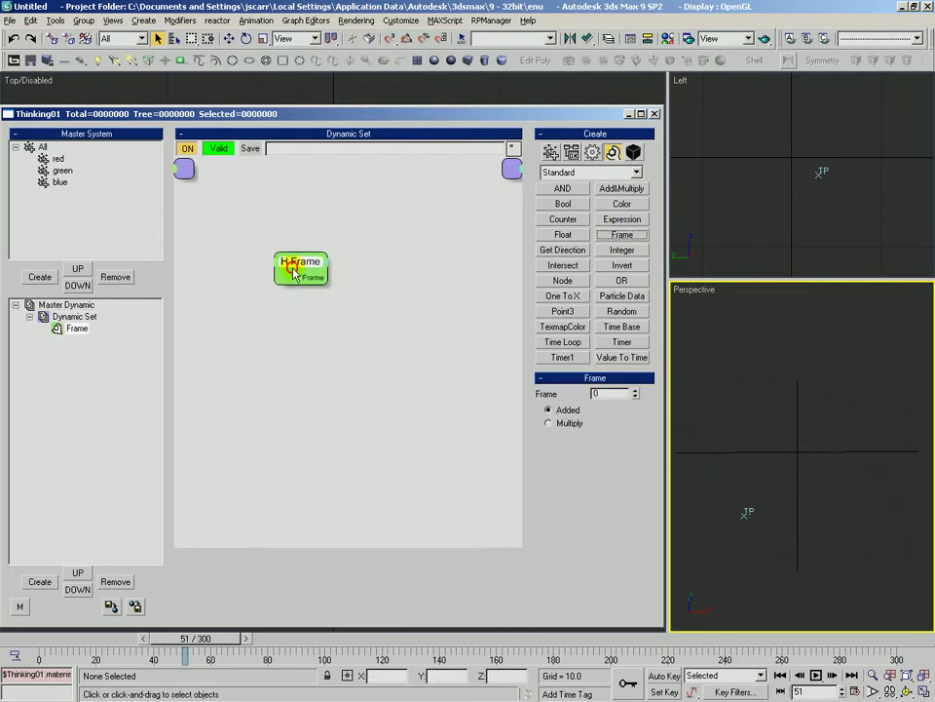
# Expose the Frame and Frame To Add inputs on the Frame helper.
pyautogui.click(290, 246)
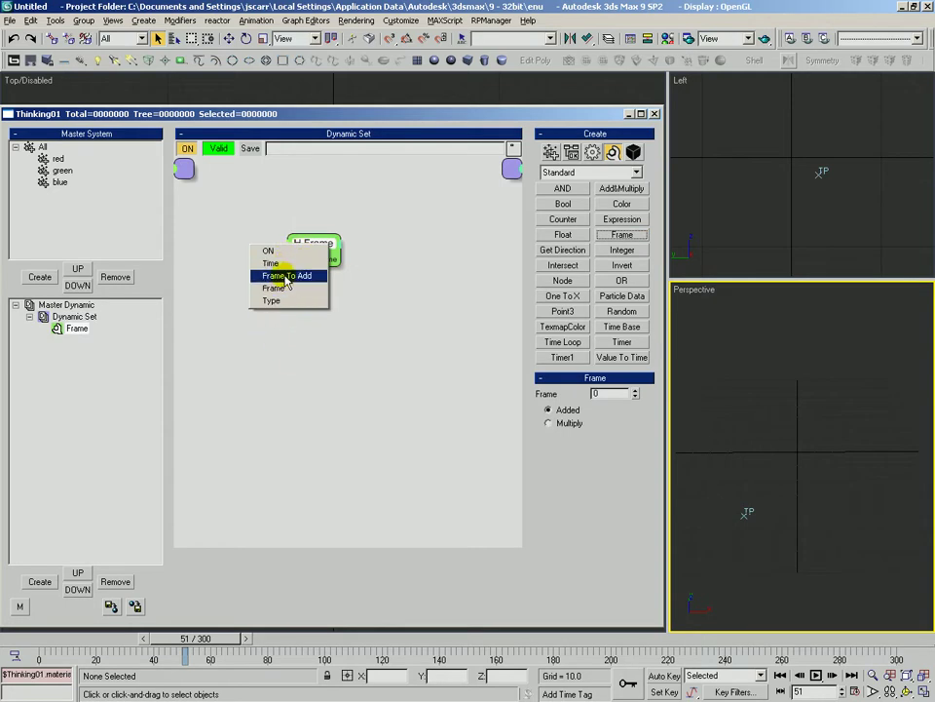
pyautogui.click(279, 288)
pyautogui.click(292, 248)
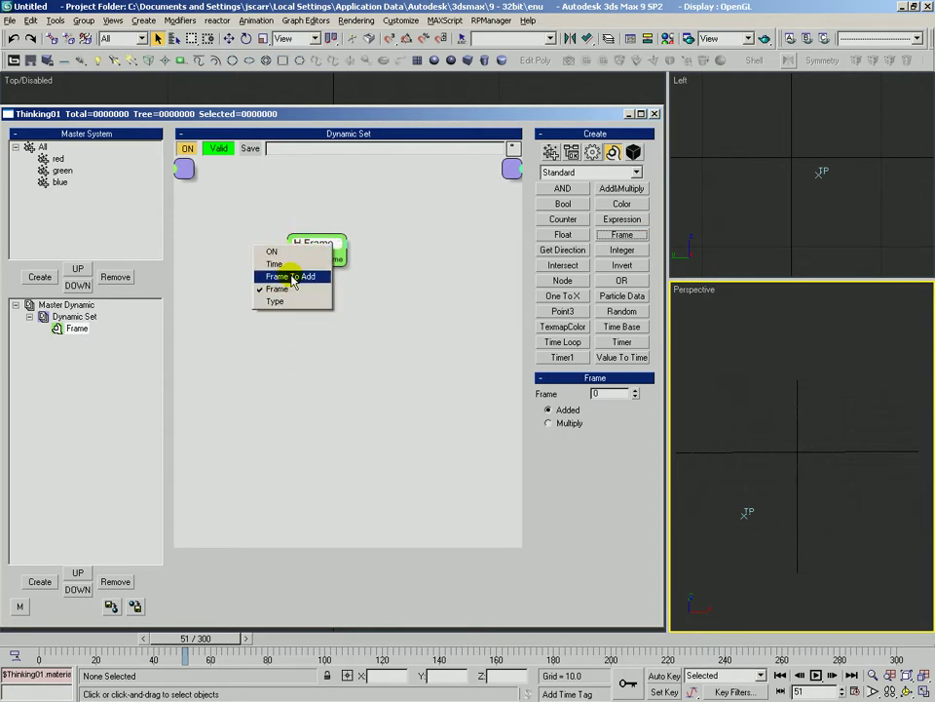
pyautogui.click(291, 277)
pyautogui.moveTo(301, 248); pyautogui.dragTo(286, 262)
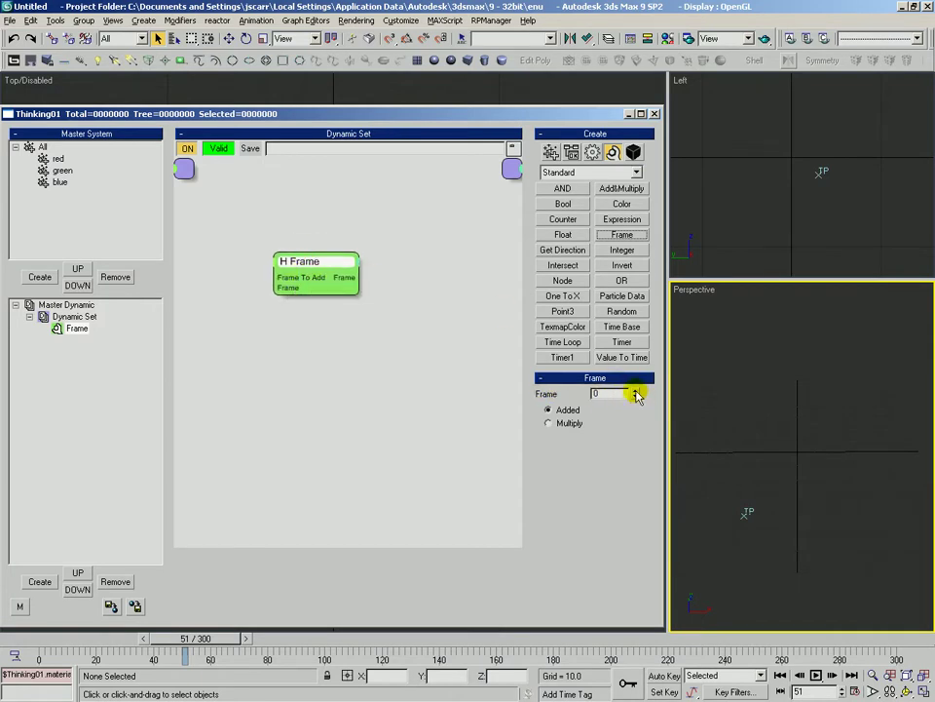
# Adjust the Frame helper's frame value and switch its mode to Multiply.
pyautogui.click(635, 396)
pyautogui.click(546, 423)
pyautogui.moveTo(356, 279); pyautogui.dragTo(382, 279)
# Replace the Frame helper with a Get Direction helper near the middle of the Dynamic Set.
pyautogui.click(303, 274)
pyautogui.press('Delete')
pyautogui.click(563, 250)
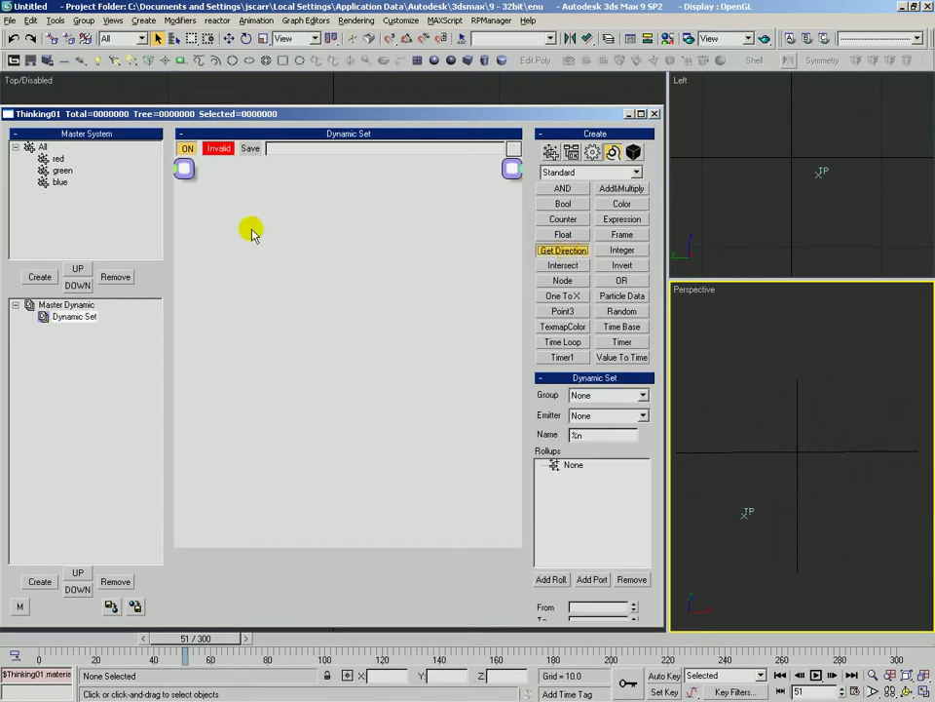
pyautogui.click(273, 247)
pyautogui.moveTo(336, 235); pyautogui.dragTo(379, 279)
# Add the All particle group and connect its Alignment output to the Get Direction helper's Alignment input.
pyautogui.click(552, 151)
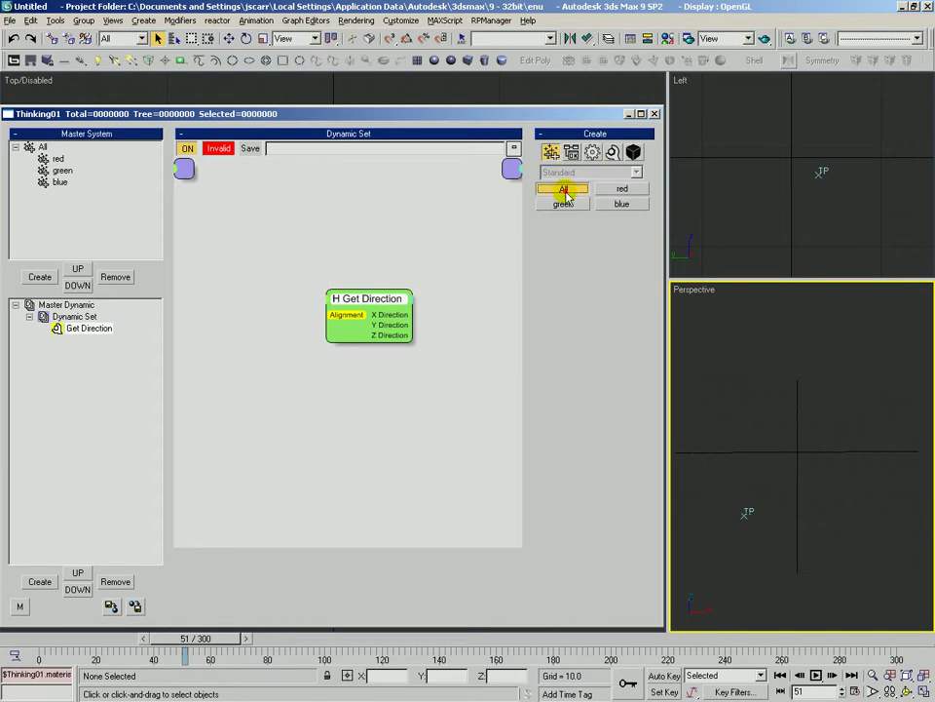
pyautogui.click(563, 188)
pyautogui.click(199, 247)
pyautogui.click(240, 253)
pyautogui.click(244, 352)
pyautogui.moveTo(251, 280); pyautogui.dragTo(292, 297)
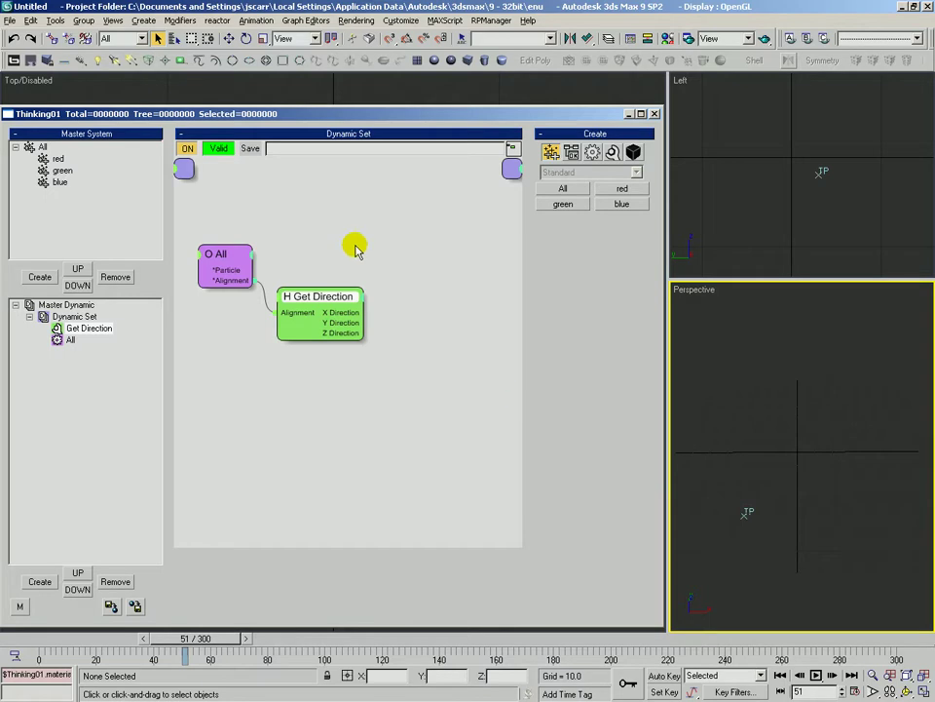
# Delete the Get Direction helper and the All group, and add an Integer helper to the Dynamic Set.
pyautogui.click(305, 296)
pyautogui.press('Delete')
pyautogui.press('Delete')
pyautogui.rightClick(253, 255)
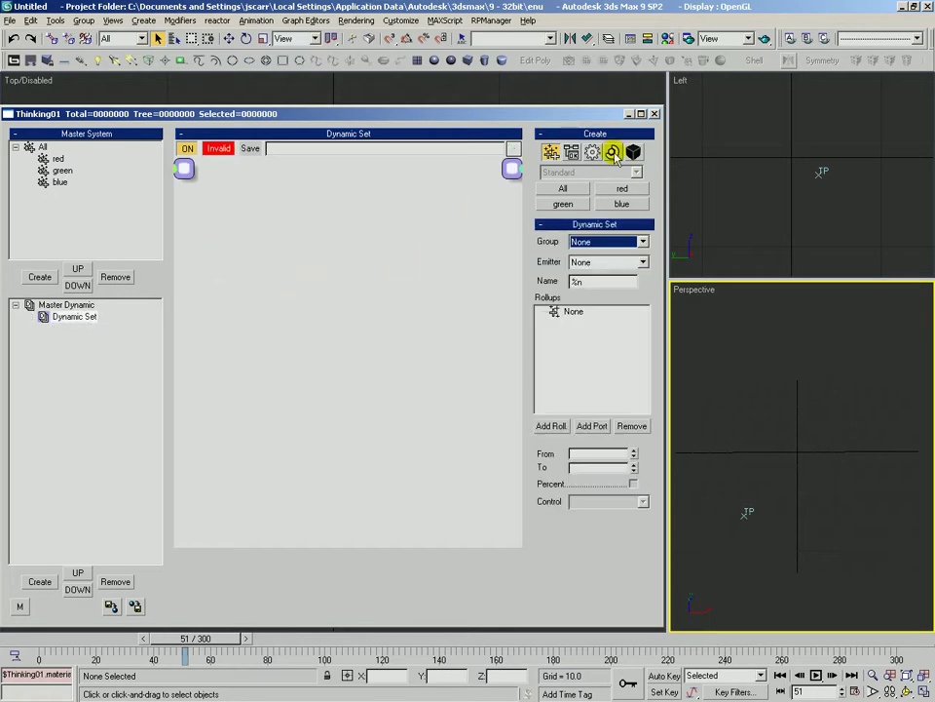
pyautogui.click(599, 153)
pyautogui.click(622, 250)
pyautogui.click(358, 258)
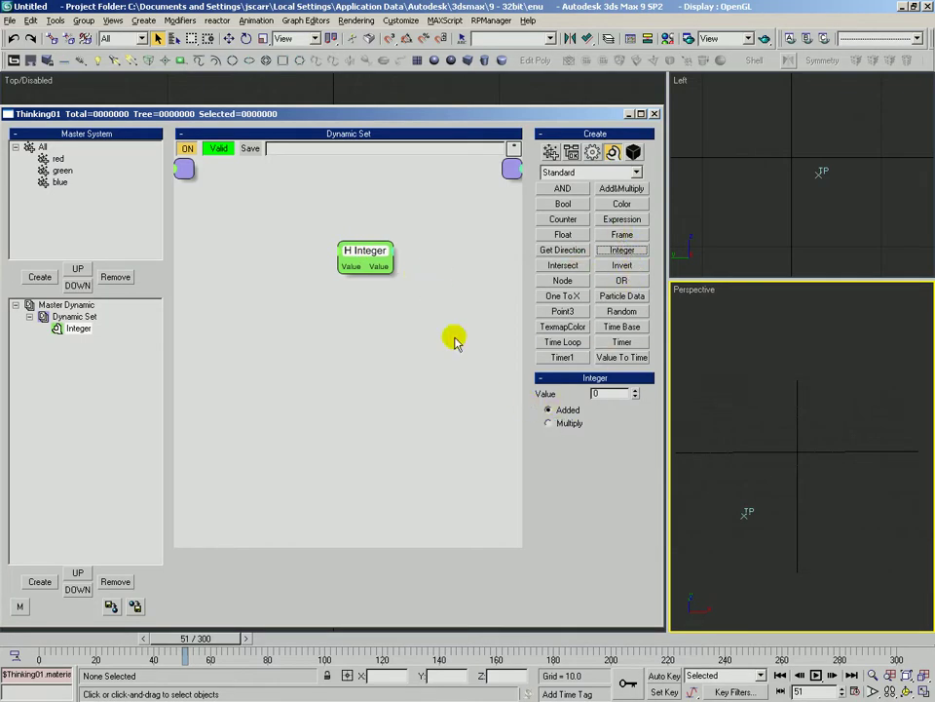
# Expose the Value1 input on the Integer helper and remove it again.
pyautogui.rightClick(343, 261)
pyautogui.click(351, 294)
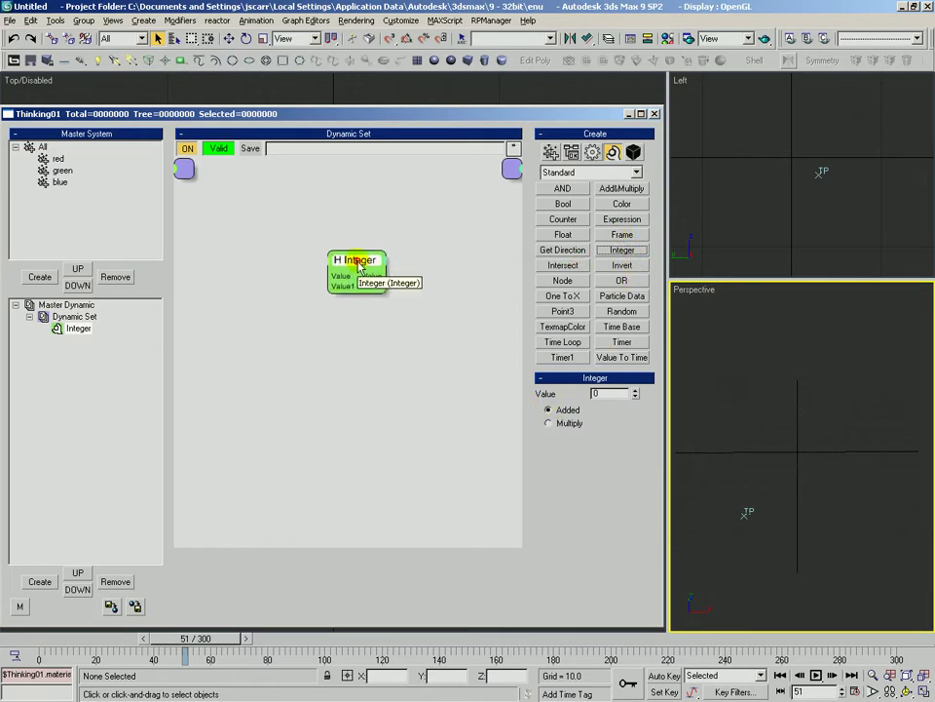
pyautogui.write('1')
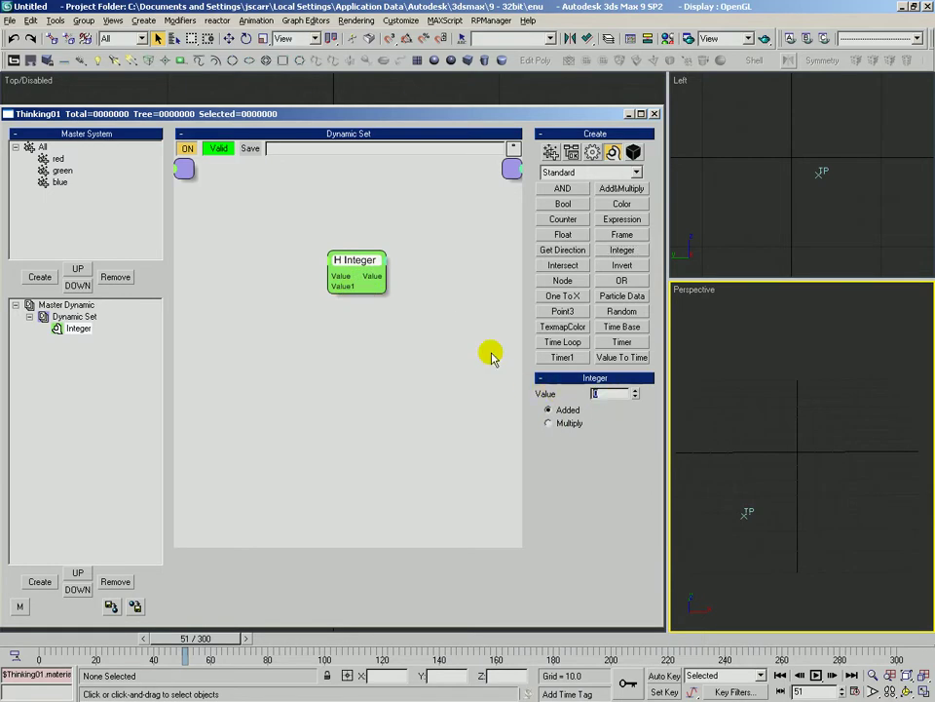
pyautogui.rightClick(332, 264)
pyautogui.click(327, 296)
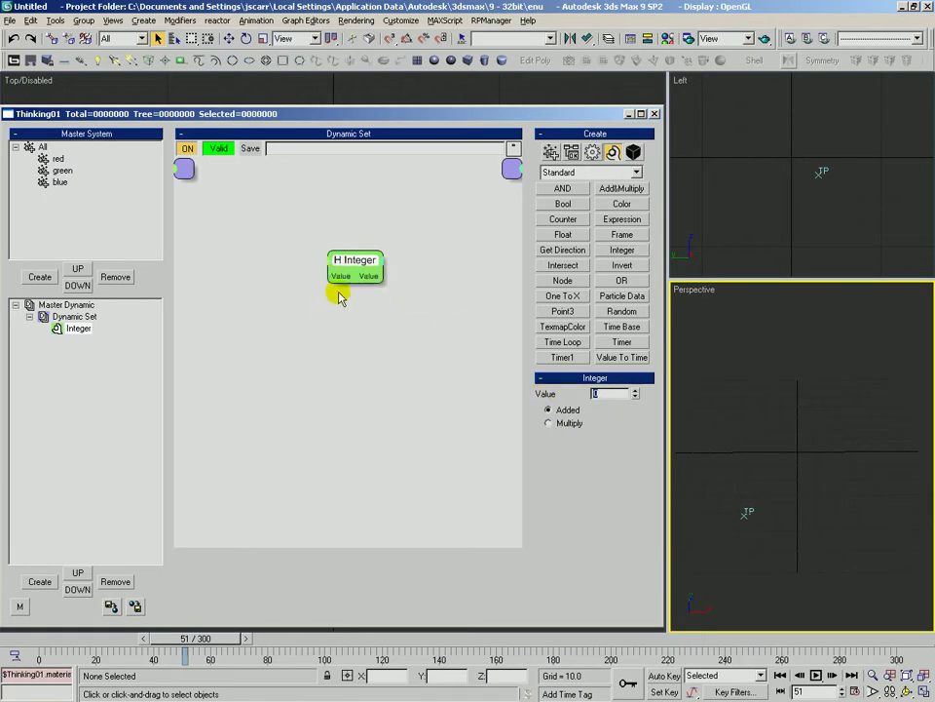
# Set the Integer helper to Multiply with a Value of -6, and delete the helper.
pyautogui.moveTo(352, 273); pyautogui.dragTo(352, 275)
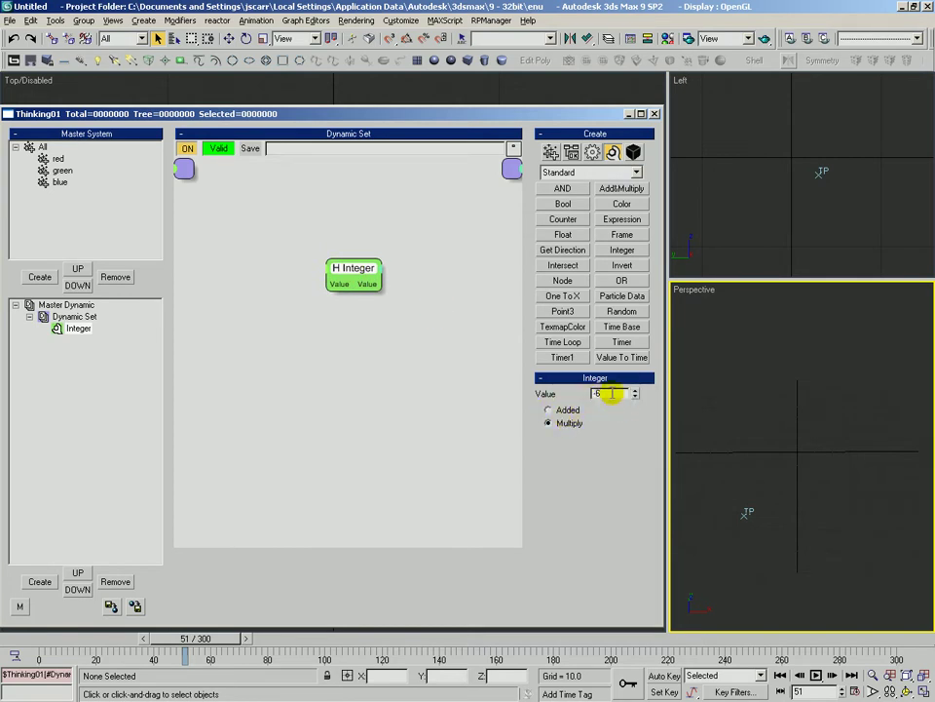
pyautogui.moveTo(370, 286)
pyautogui.mouseDown()
pyautogui.moveTo(417, 285)
pyautogui.moveTo(415, 269)
pyautogui.moveTo(376, 268)
pyautogui.mouseUp()
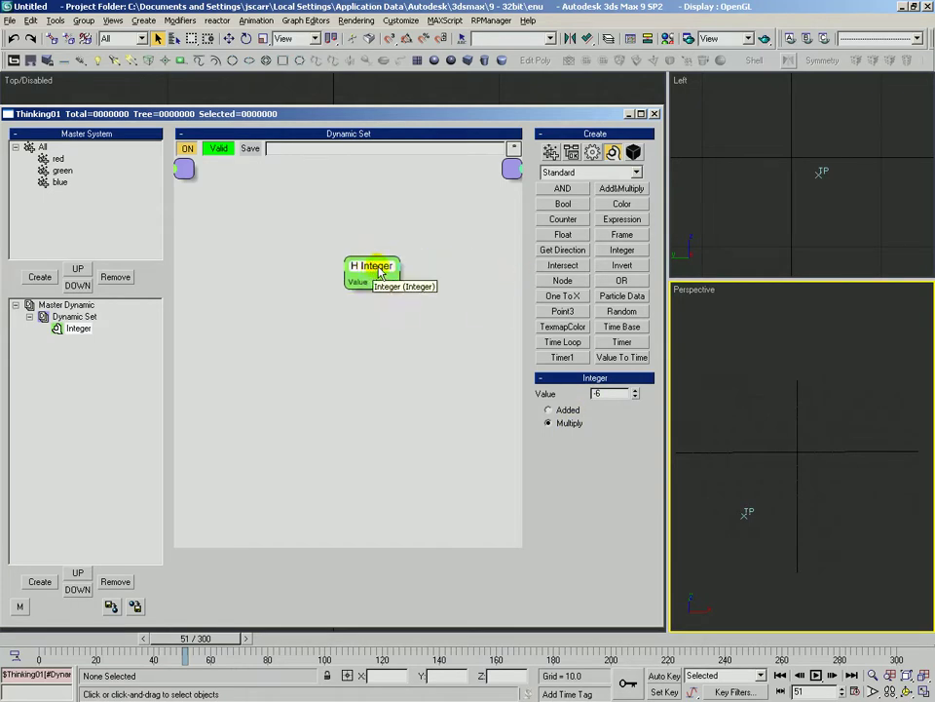
pyautogui.press('Delete')
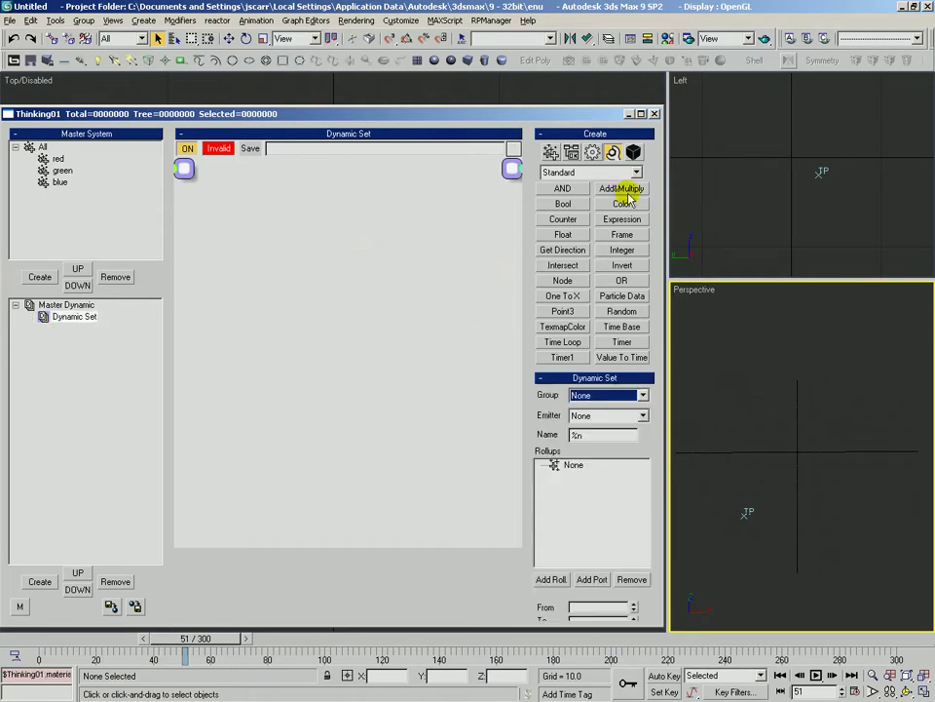
# Add an Intersect helper and position it in the middle of the Dynamic Set.
pyautogui.click(605, 250)
pyautogui.click(562, 265)
pyautogui.click(324, 236)
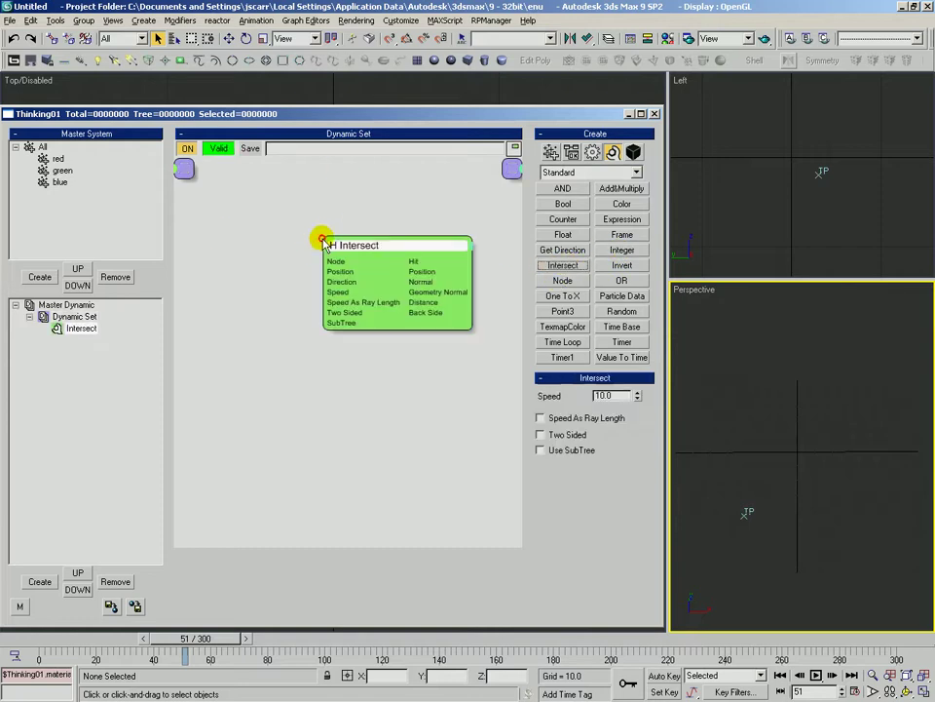
pyautogui.moveTo(366, 245); pyautogui.dragTo(308, 260)
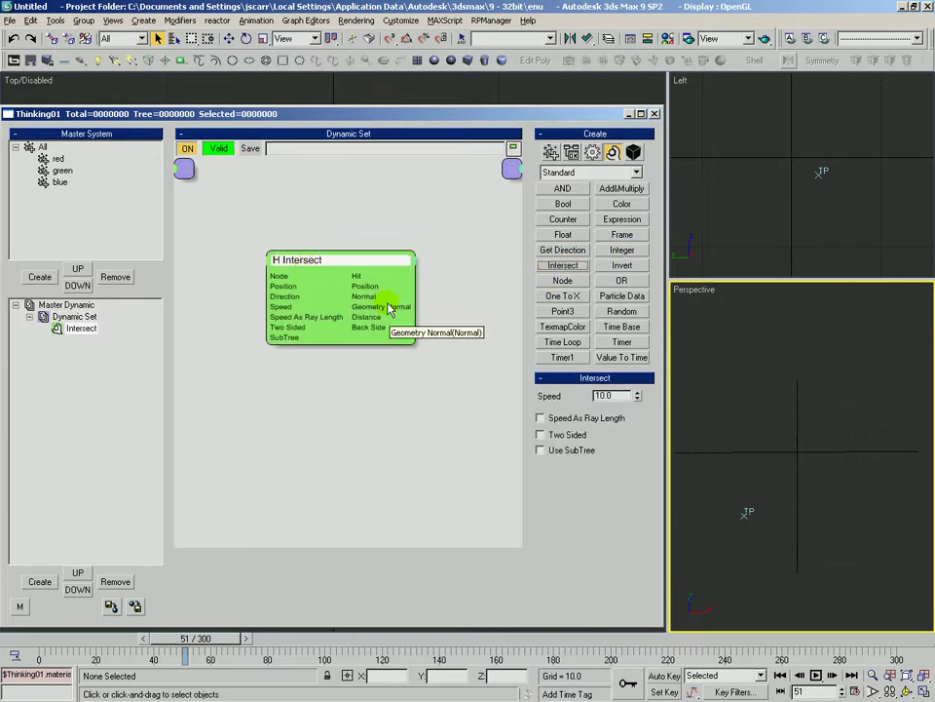
pyautogui.moveTo(331, 253); pyautogui.dragTo(357, 281)
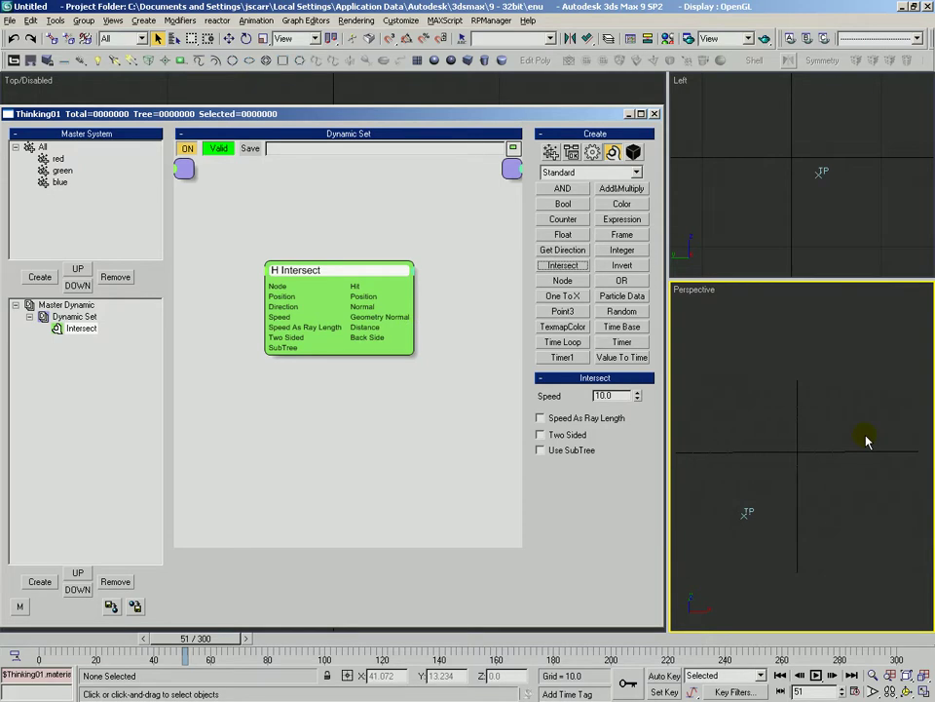
# Open the recent scene iterator_multi.max without saving the changes to the current scene.
pyautogui.click(10, 19)
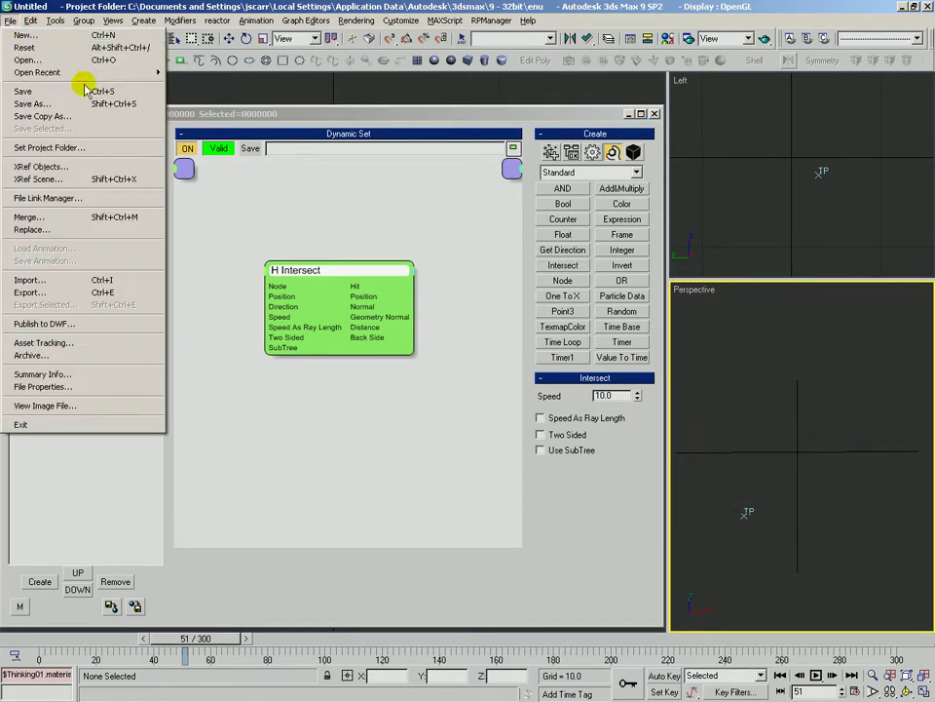
pyautogui.moveTo(103, 75)
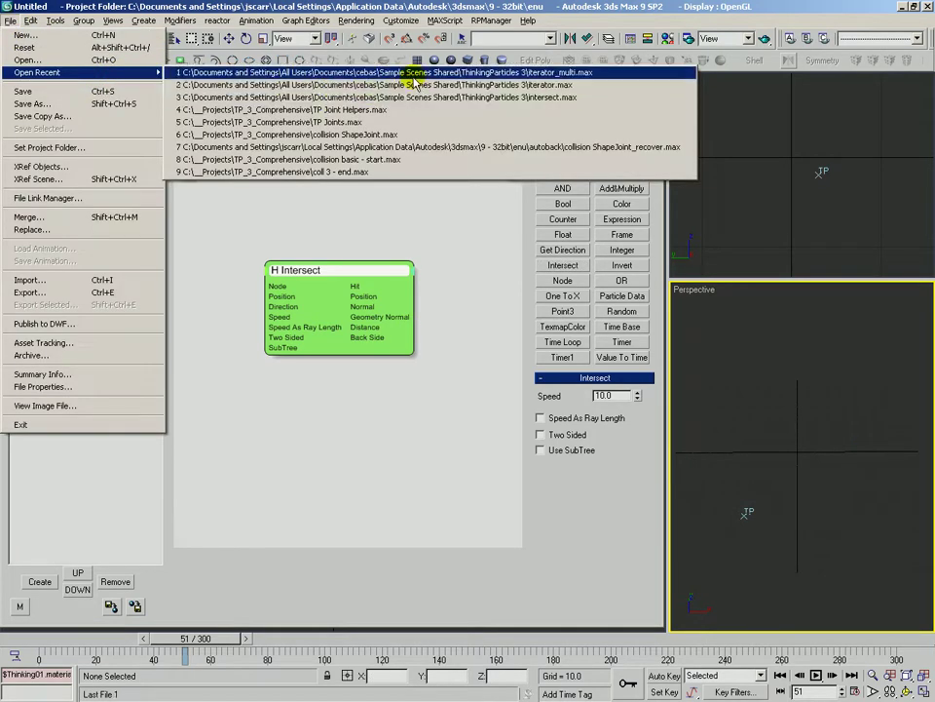
pyautogui.click(563, 75)
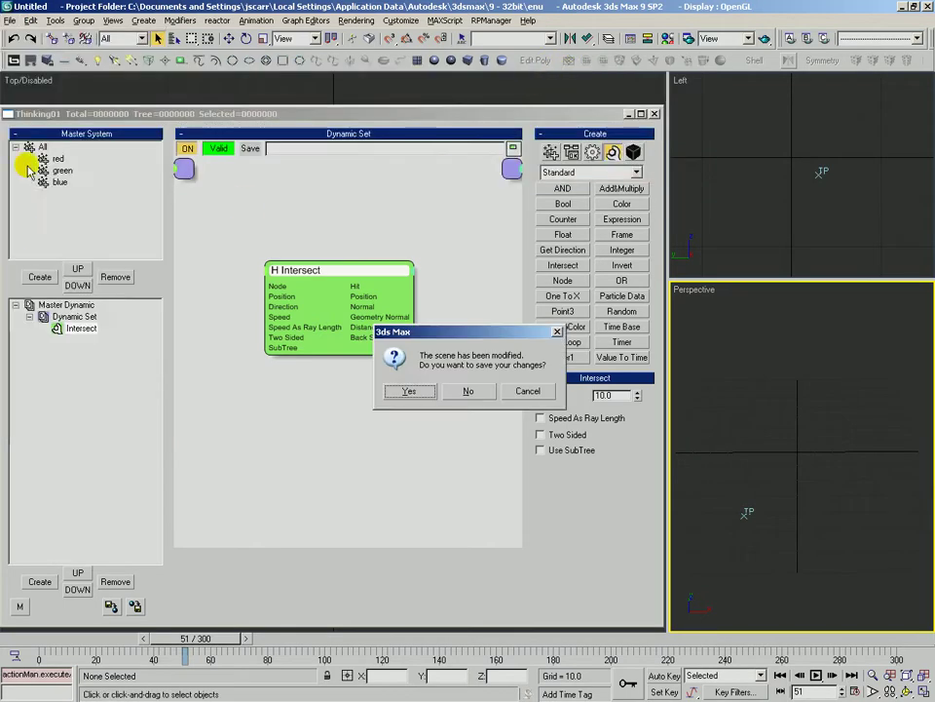
pyautogui.click(470, 390)
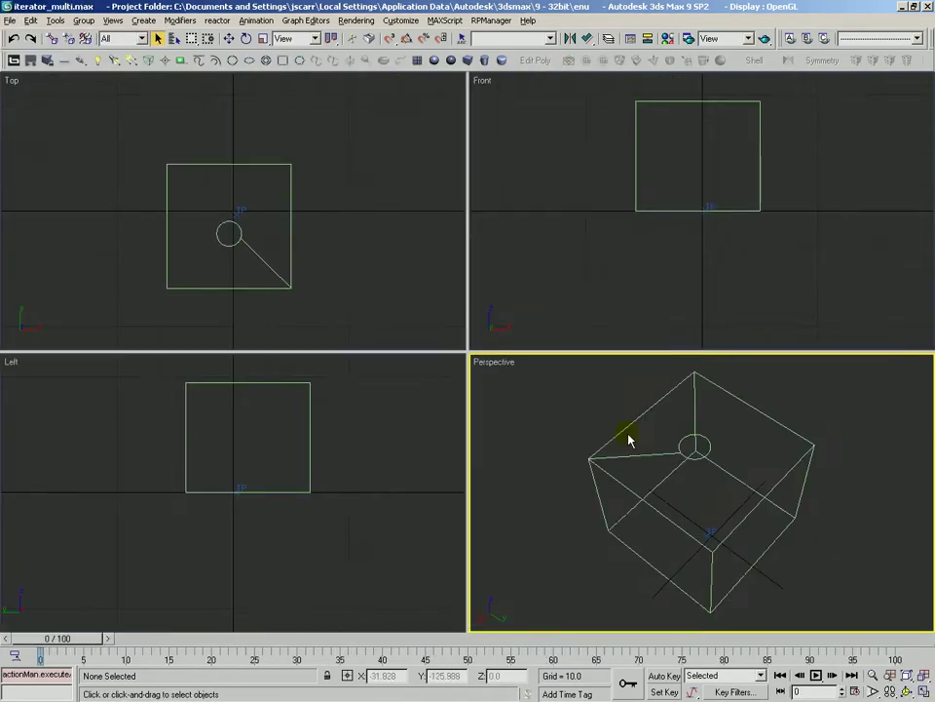
# Select the box enclosing the particles, and open the Thinking Particles network with the viewports narrowed beside it.
pyautogui.click(629, 485)
pyautogui.keyDown('ctrl'); pyautogui.keyDown('alt'); pyautogui.moveTo(655, 414); pyautogui.dragTo(659, 466, button='middle'); pyautogui.keyUp('alt'); pyautogui.keyUp('ctrl')
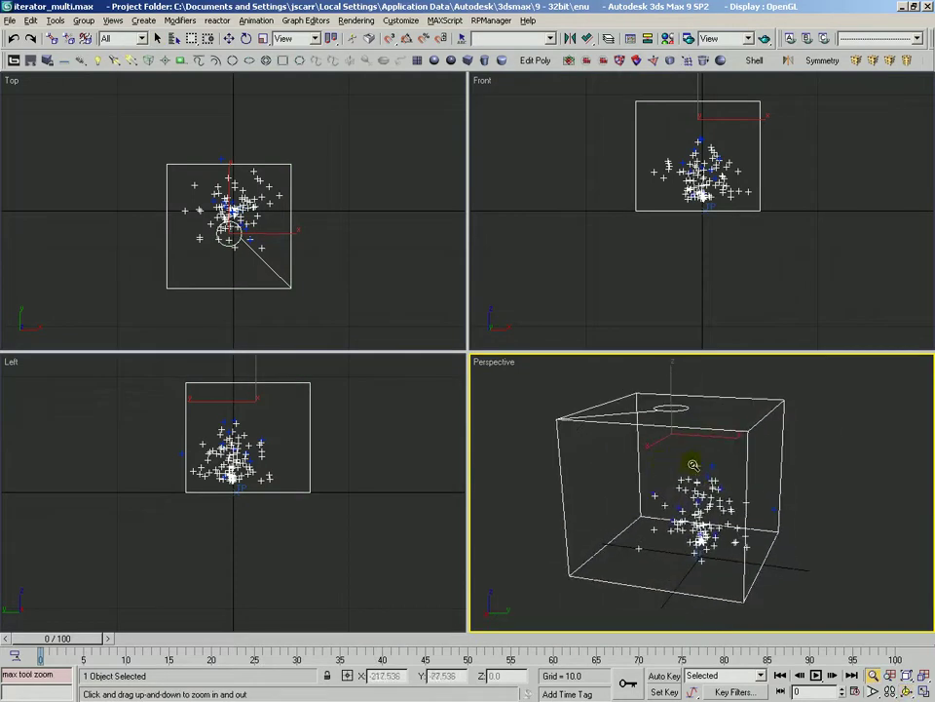
pyautogui.press('6')
pyautogui.moveTo(829, 448); pyautogui.dragTo(835, 487)
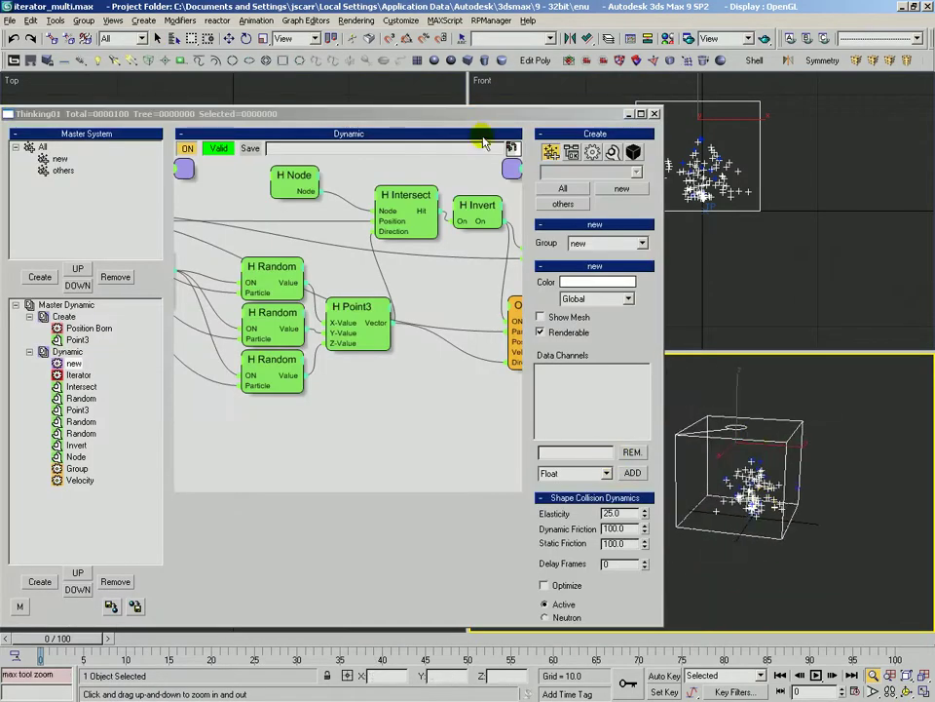
pyautogui.moveTo(468, 94); pyautogui.dragTo(677, 109)
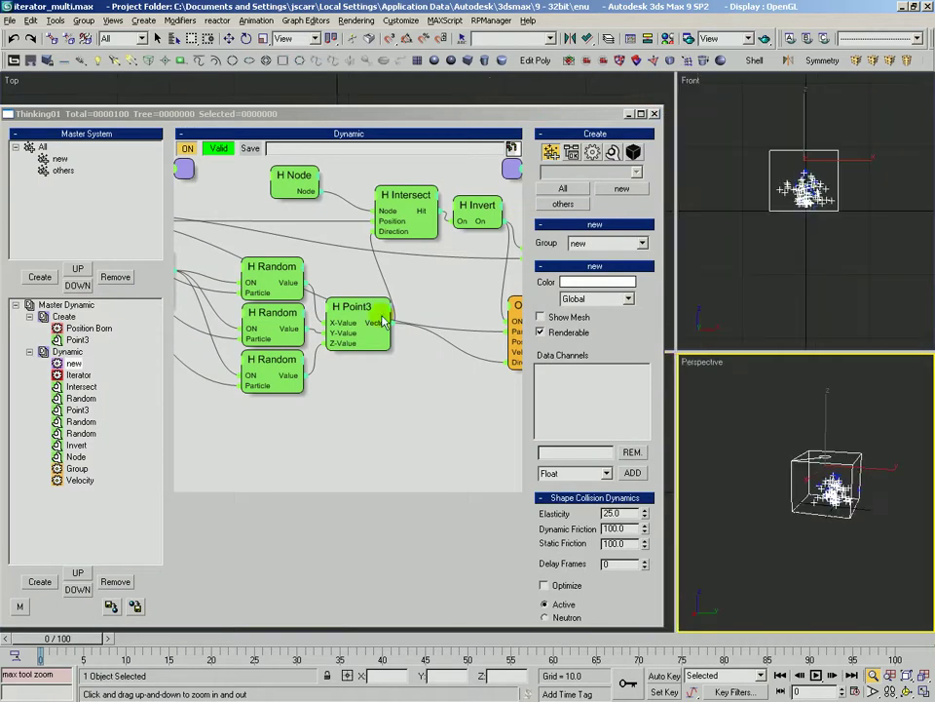
# Survey the Dynamic network from the new group through the Iterator and Intersect nodes to the Group and Velocity operators.
pyautogui.click(346, 425)
pyautogui.scroll(-5, 371, 406)
pyautogui.scroll(3, 347, 424)
pyautogui.moveTo(289, 382); pyautogui.dragTo(340, 382, button='middle')
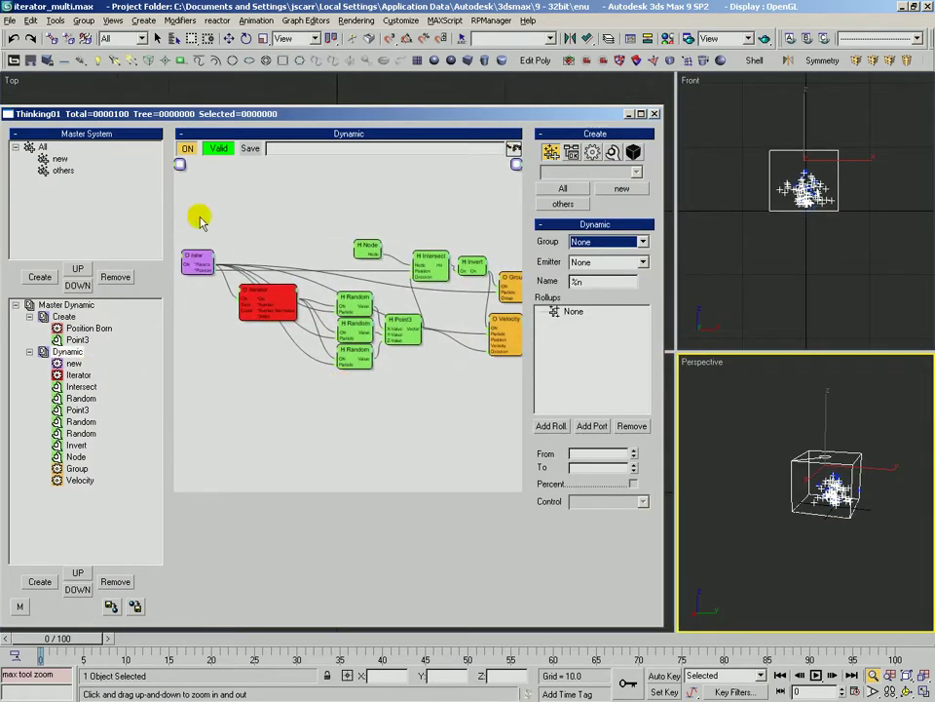
# Inspect the Position Born generator in the Create set and the X, Y and Z values of the Point3 helper feeding its position.
pyautogui.click(199, 254)
pyautogui.click(79, 327)
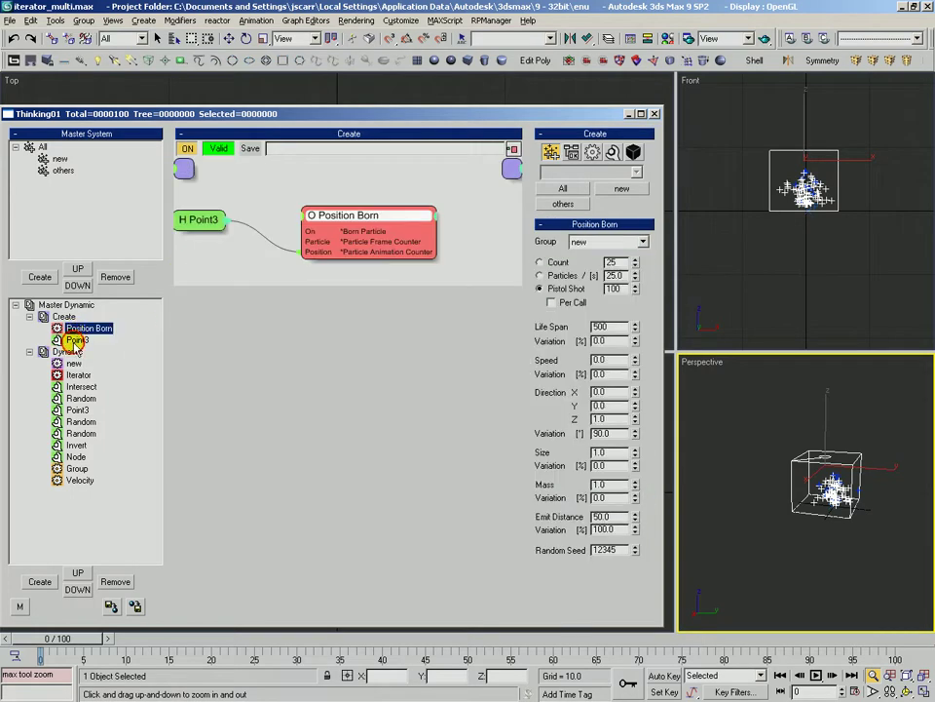
pyautogui.moveTo(200, 220); pyautogui.dragTo(226, 246)
pyautogui.moveTo(354, 218); pyautogui.dragTo(343, 223)
pyautogui.click(248, 244)
pyautogui.click(601, 268)
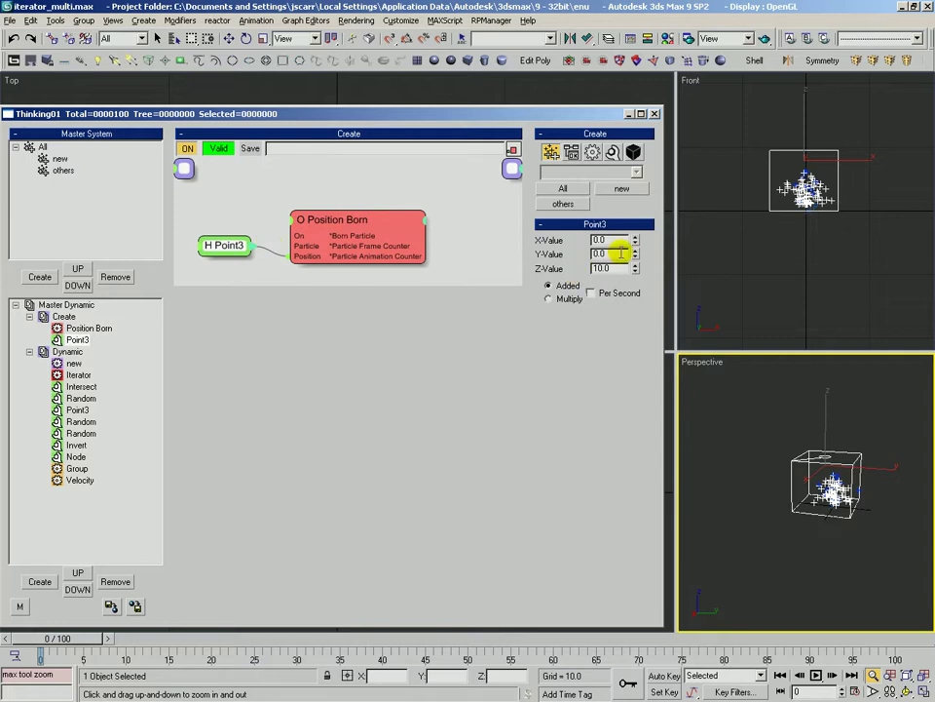
# Examine Position Born's Emit Distance setting against an enlarged perspective view of the particles inside the box.
pyautogui.moveTo(839, 495); pyautogui.dragTo(873, 457)
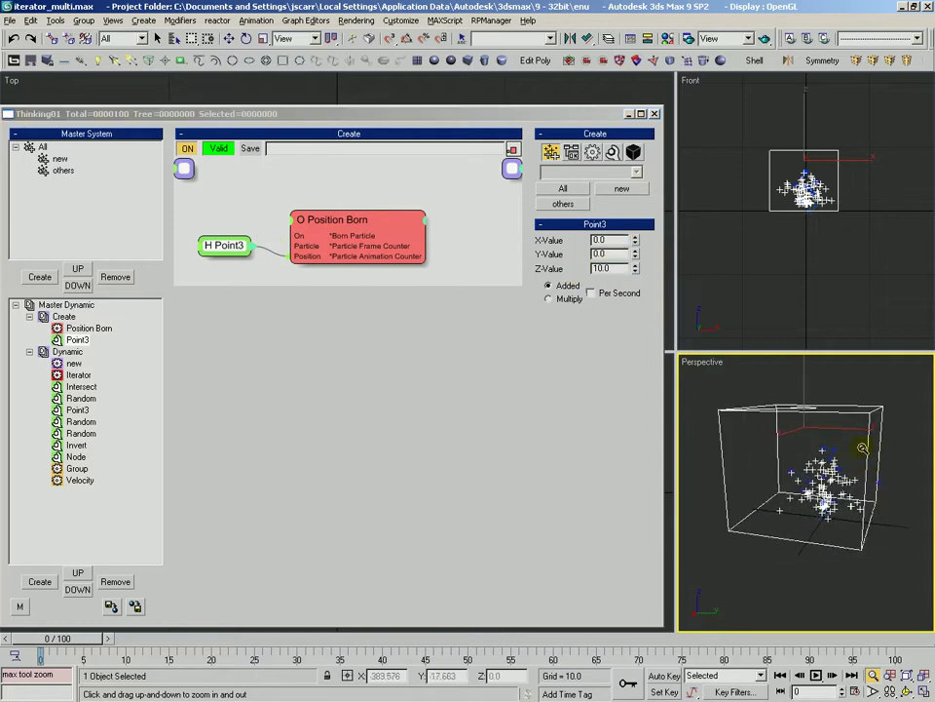
pyautogui.click(378, 223)
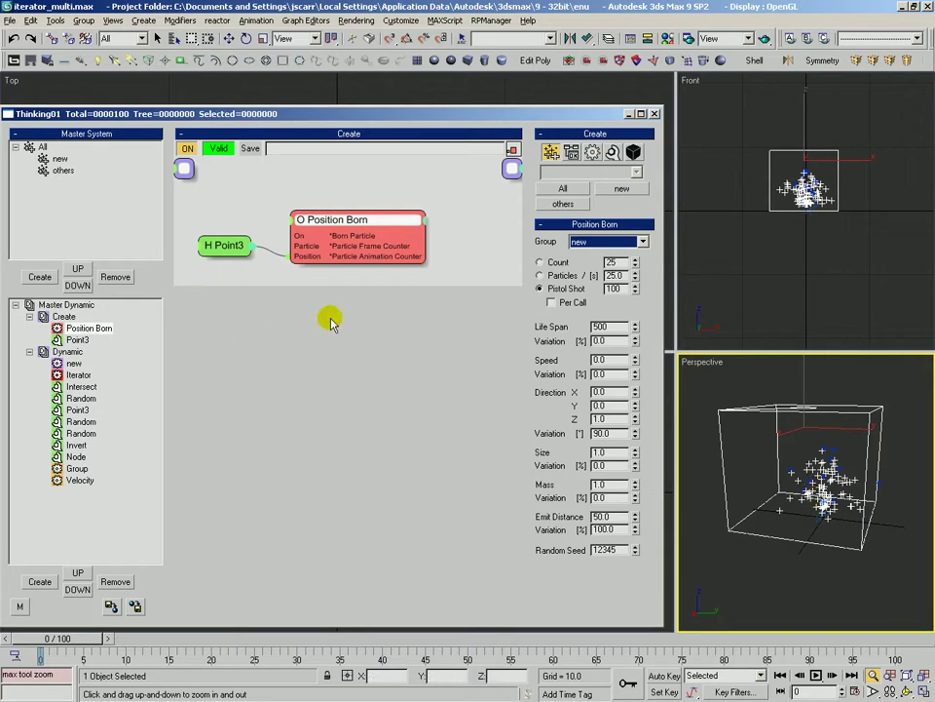
pyautogui.moveTo(594, 517); pyautogui.dragTo(573, 521)
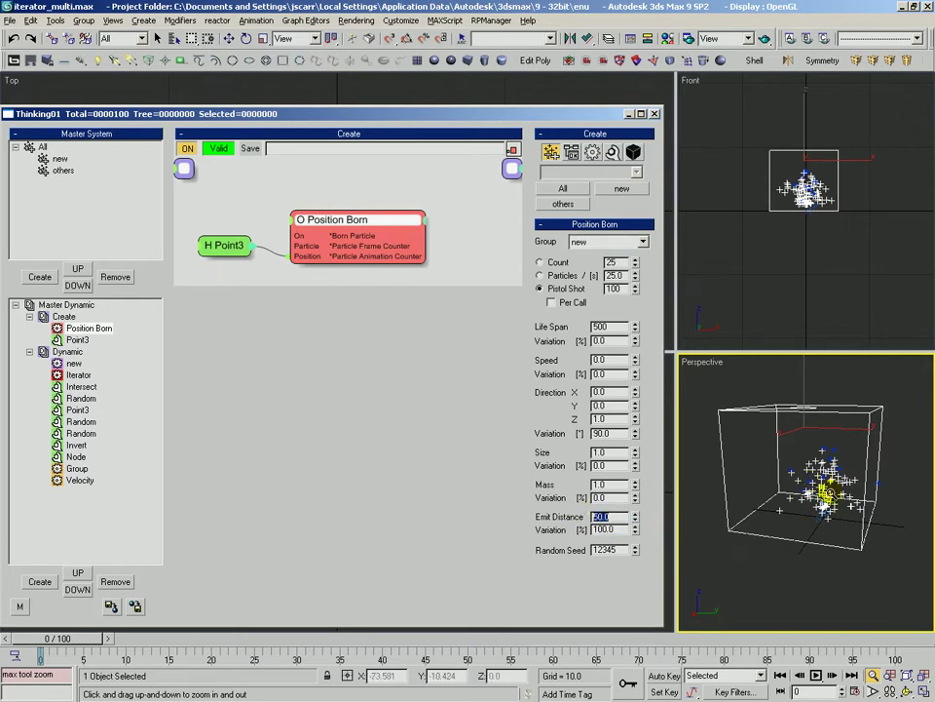
# Return to the Dynamic set and review the Iterator's count and the Random and Point3 helpers it drives.
pyautogui.click(68, 353)
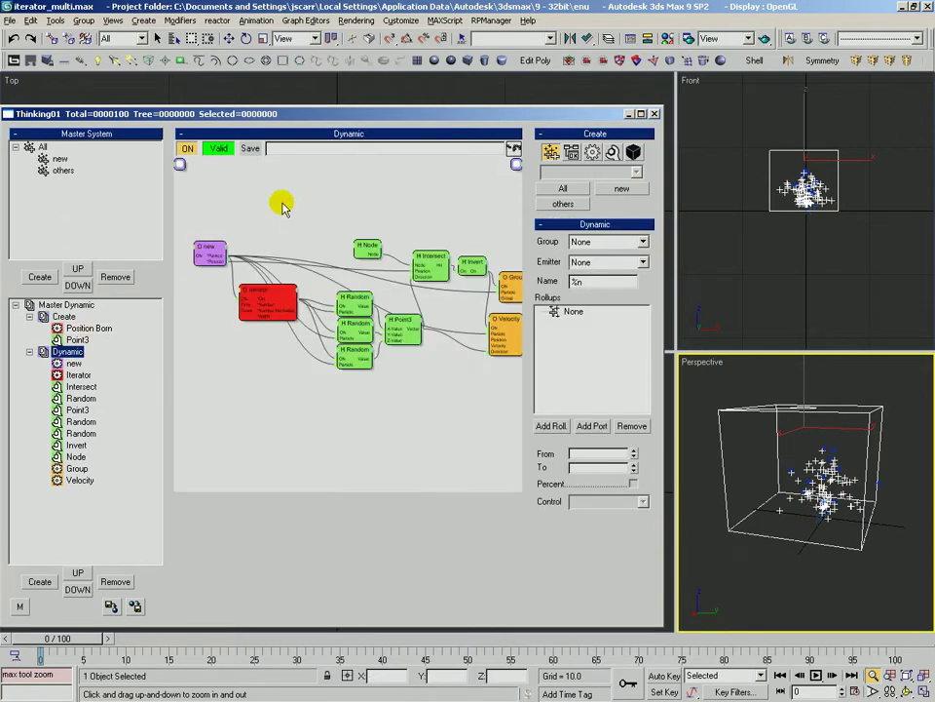
pyautogui.click(241, 305)
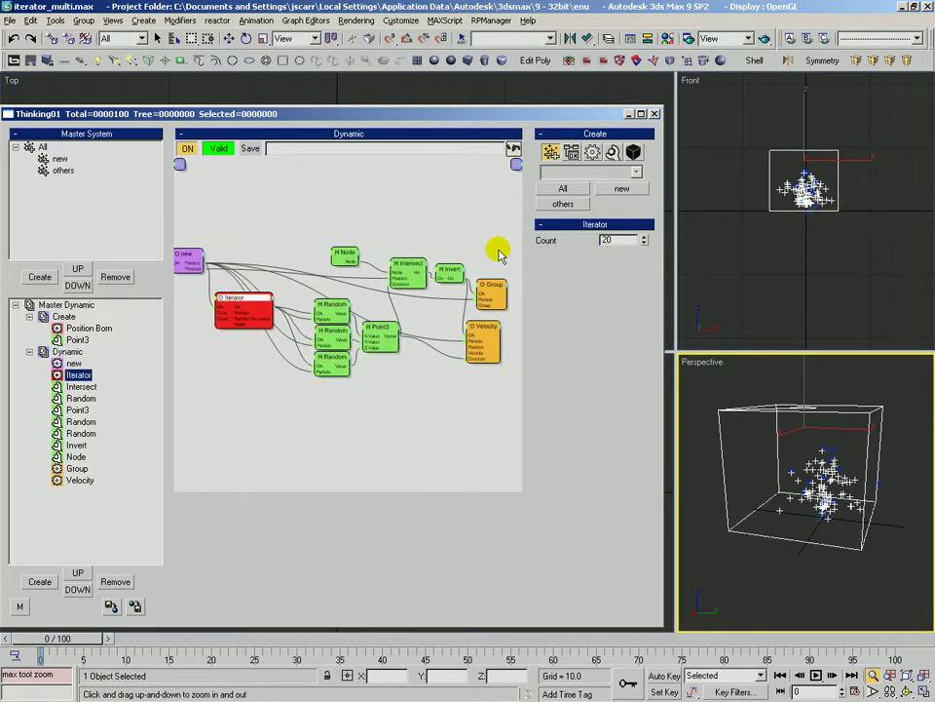
pyautogui.scroll(3, 418, 294)
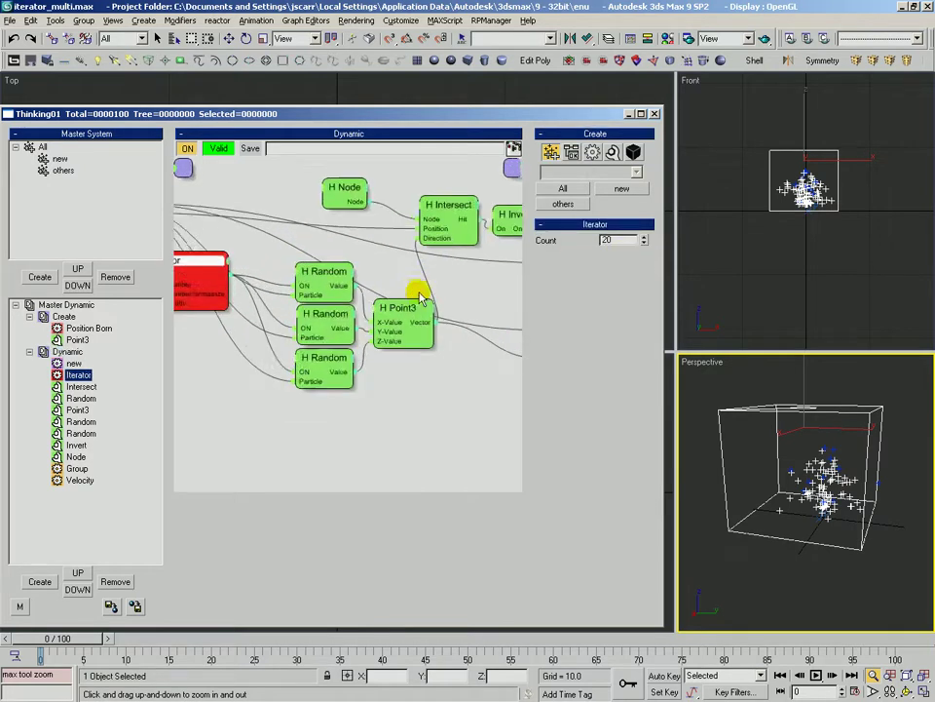
pyautogui.moveTo(412, 300); pyautogui.dragTo(332, 340, button='middle')
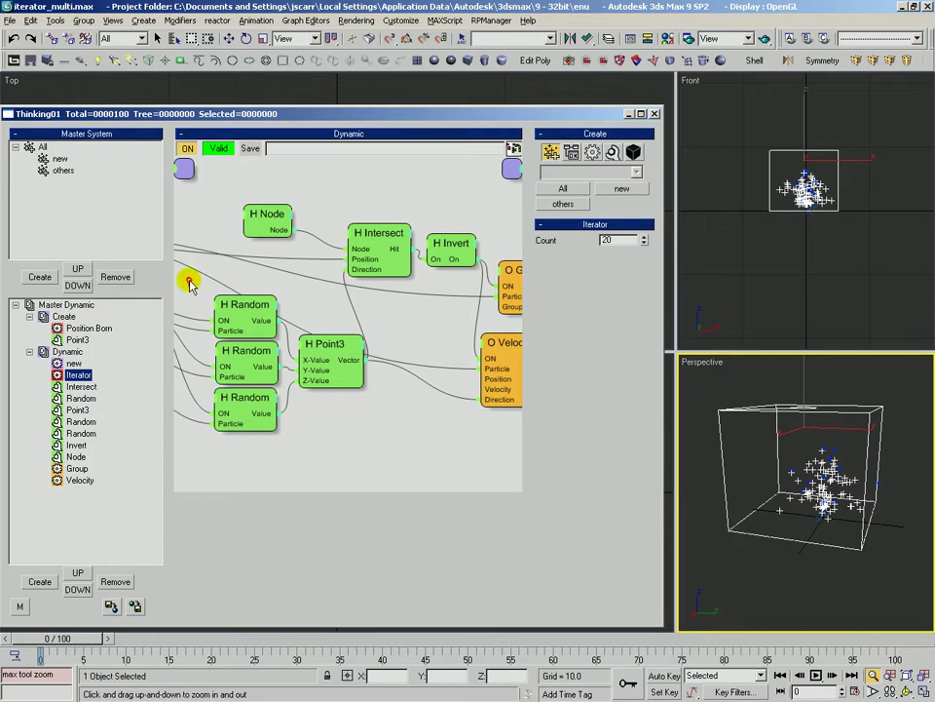
pyautogui.moveTo(188, 280); pyautogui.dragTo(366, 477)
pyautogui.moveTo(298, 190); pyautogui.dragTo(260, 199, button='middle')
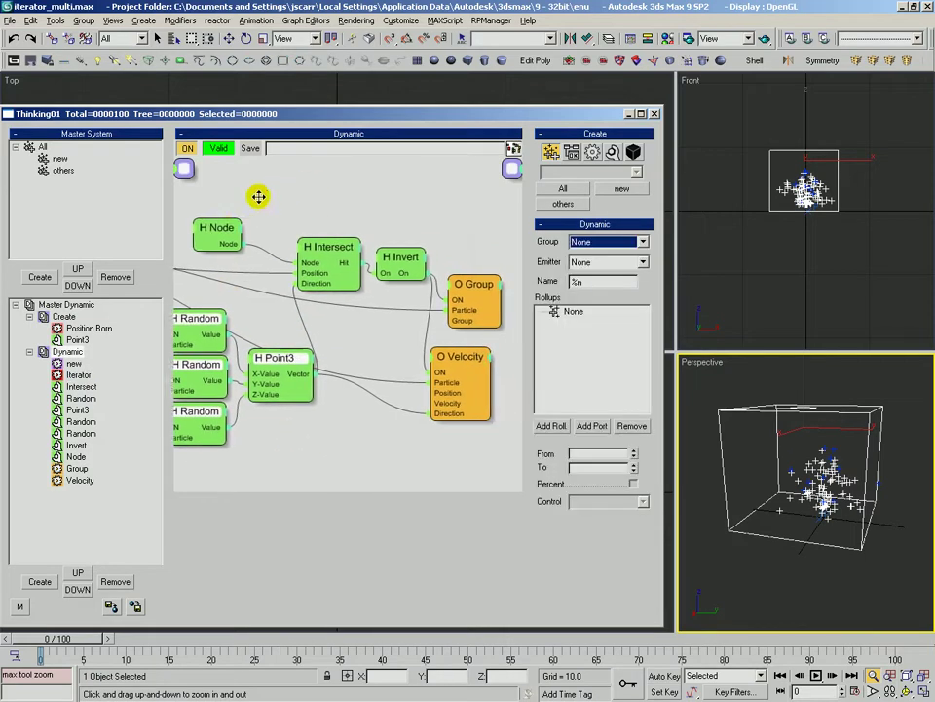
# Check the object assigned to the Node helper against the name of the box selected in the perspective view.
pyautogui.click(210, 228)
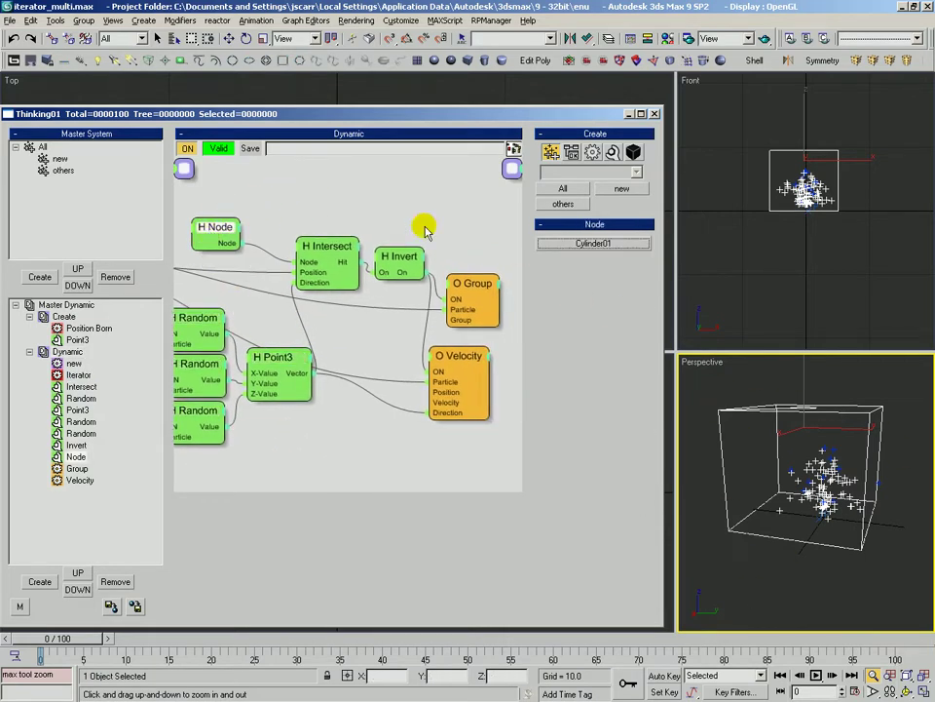
pyautogui.moveTo(830, 451); pyautogui.dragTo(794, 453)
pyautogui.press('q')
pyautogui.click(749, 391)
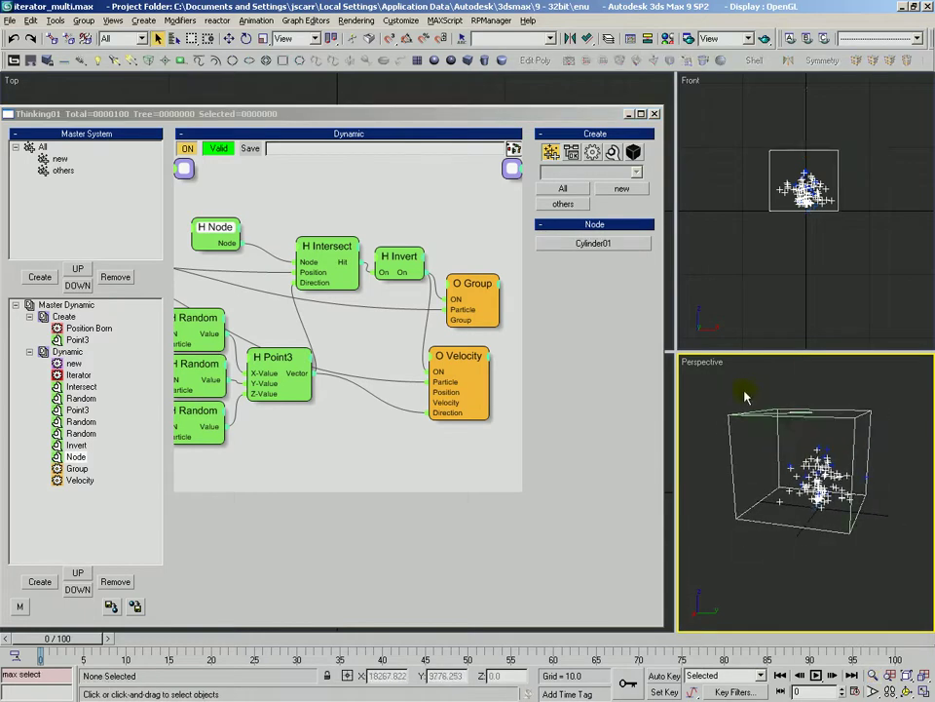
pyautogui.click(732, 417)
pyautogui.press('3')
pyautogui.moveTo(62, 303); pyautogui.dragTo(4, 313)
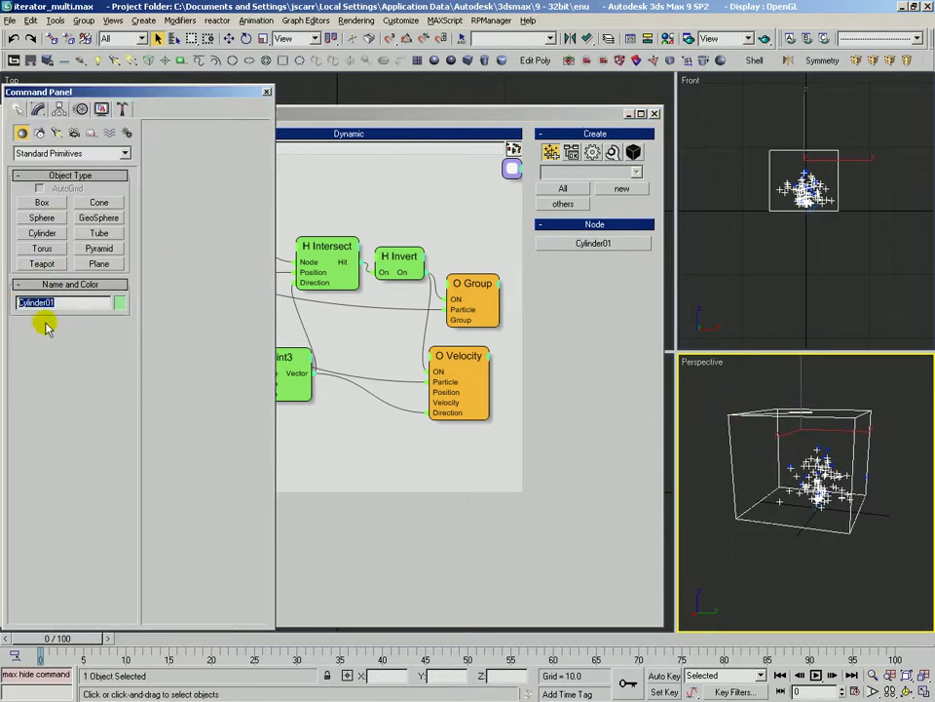
pyautogui.click(382, 162)
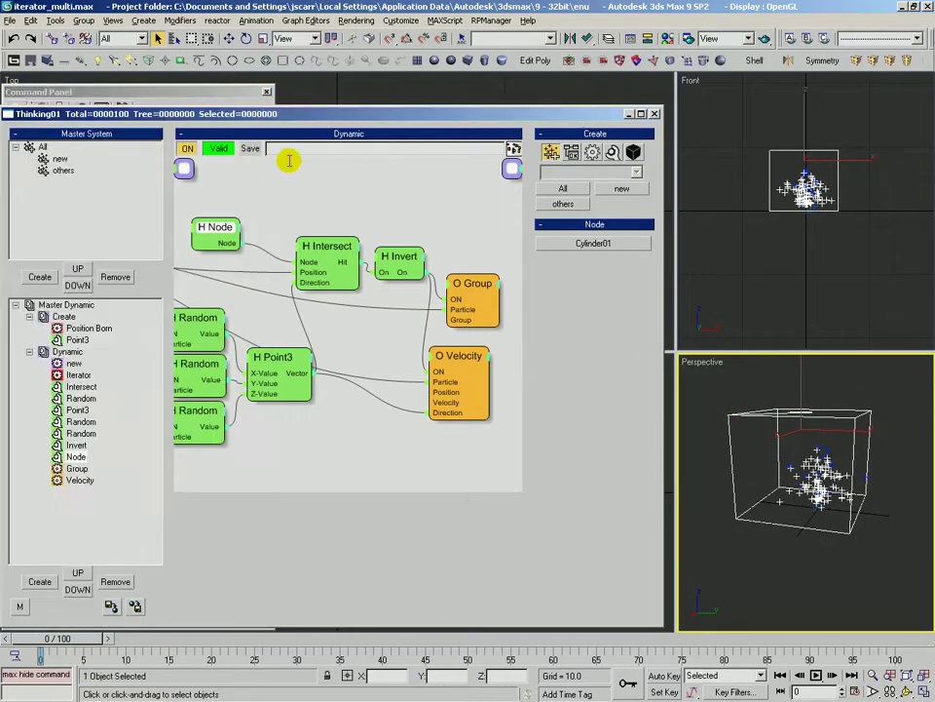
pyautogui.click(218, 227)
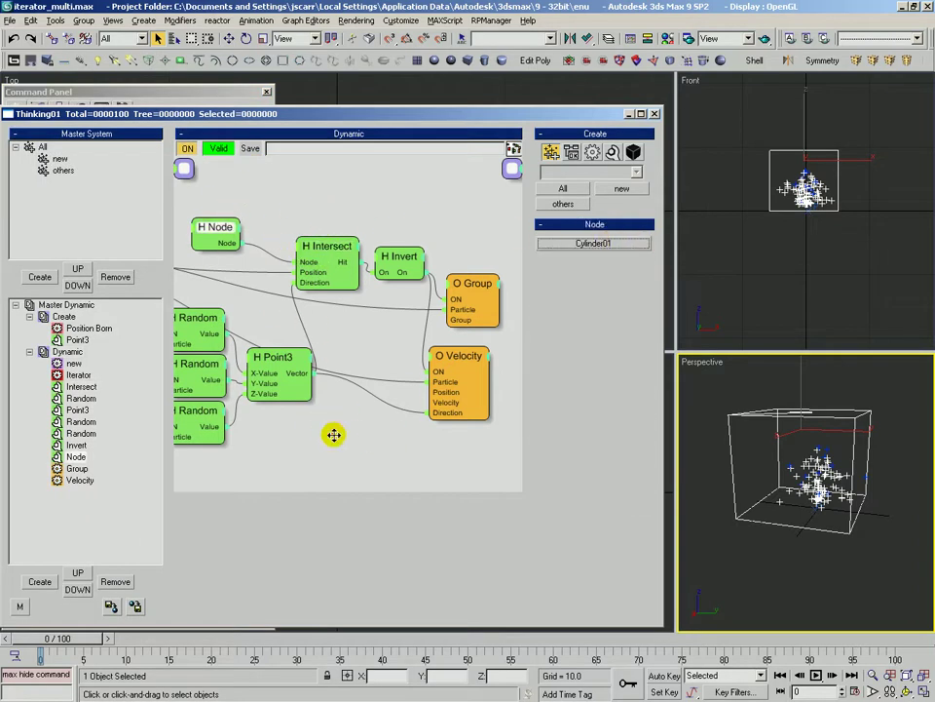
# Trace the network from the new group through the Iterator to the three Random helpers and Point3.
pyautogui.moveTo(342, 434); pyautogui.dragTo(532, 457, button='middle')
pyautogui.moveTo(230, 282); pyautogui.dragTo(301, 283, button='middle')
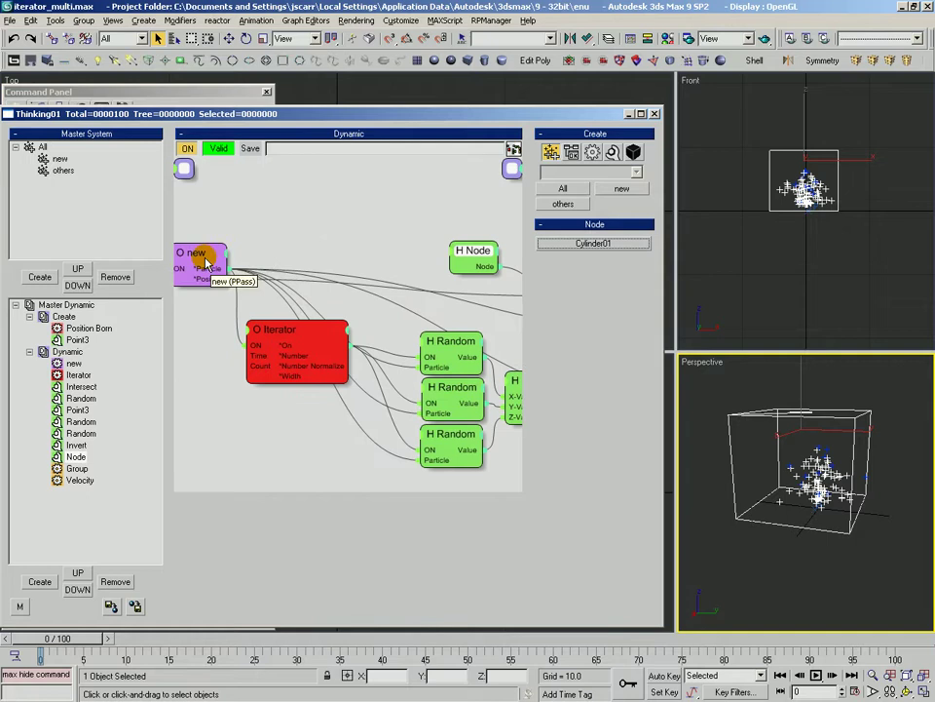
pyautogui.click(312, 346)
pyautogui.moveTo(478, 318); pyautogui.dragTo(228, 287, button='middle')
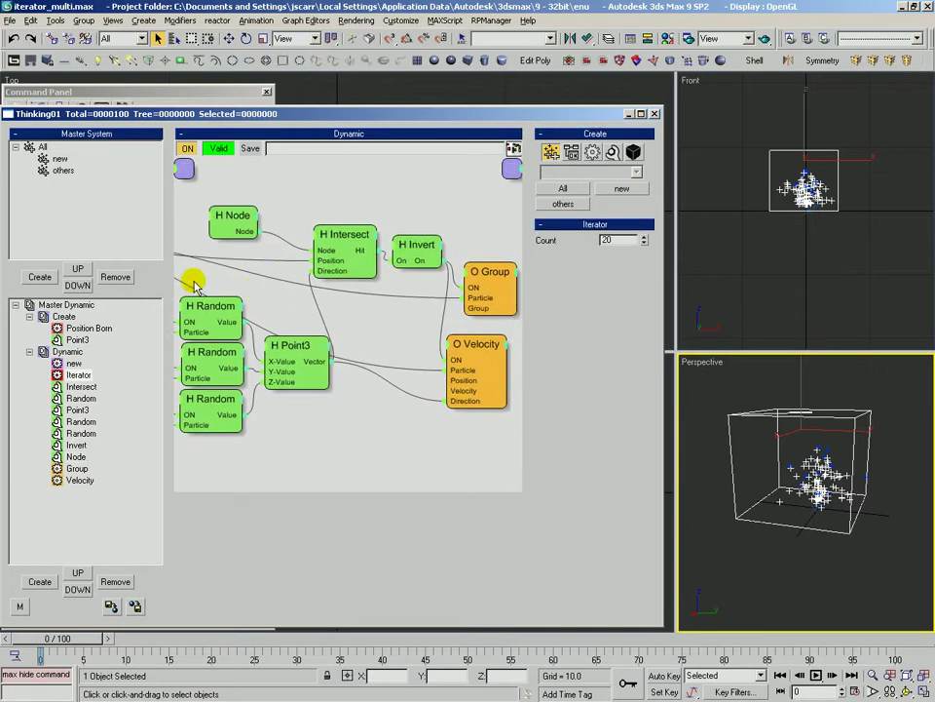
pyautogui.moveTo(227, 411); pyautogui.dragTo(320, 482)
pyautogui.moveTo(279, 301); pyautogui.dragTo(285, 319, button='middle')
# Examine the Intersect helper's Node, Position and Direction inputs, nudging the Node and Intersect helpers to expose their wires.
pyautogui.moveTo(349, 251); pyautogui.dragTo(343, 245)
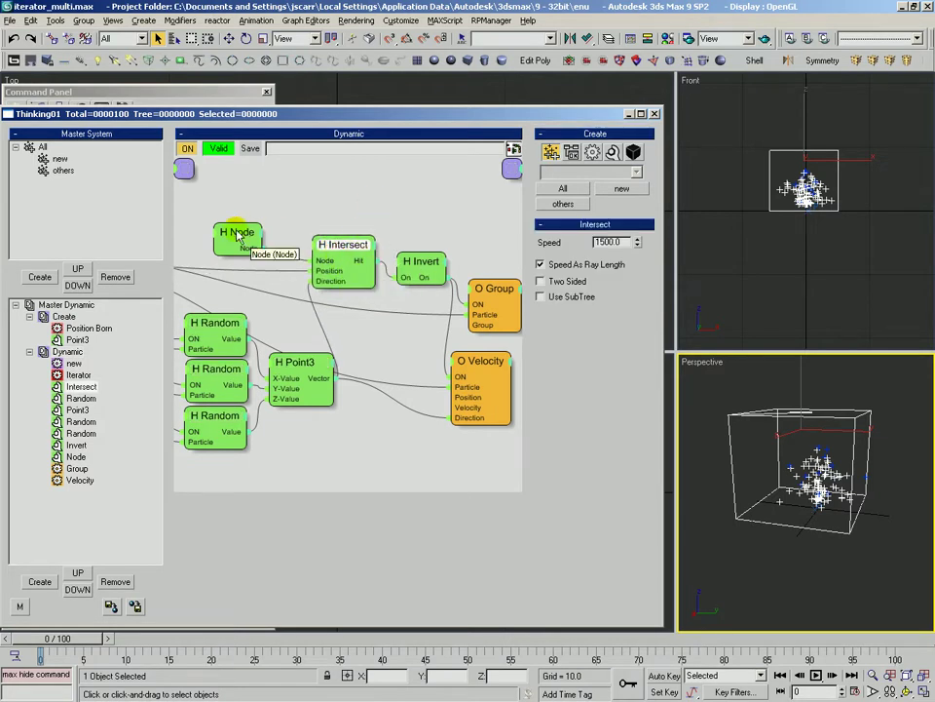
pyautogui.moveTo(243, 230); pyautogui.dragTo(253, 219)
pyautogui.moveTo(367, 253); pyautogui.dragTo(369, 255)
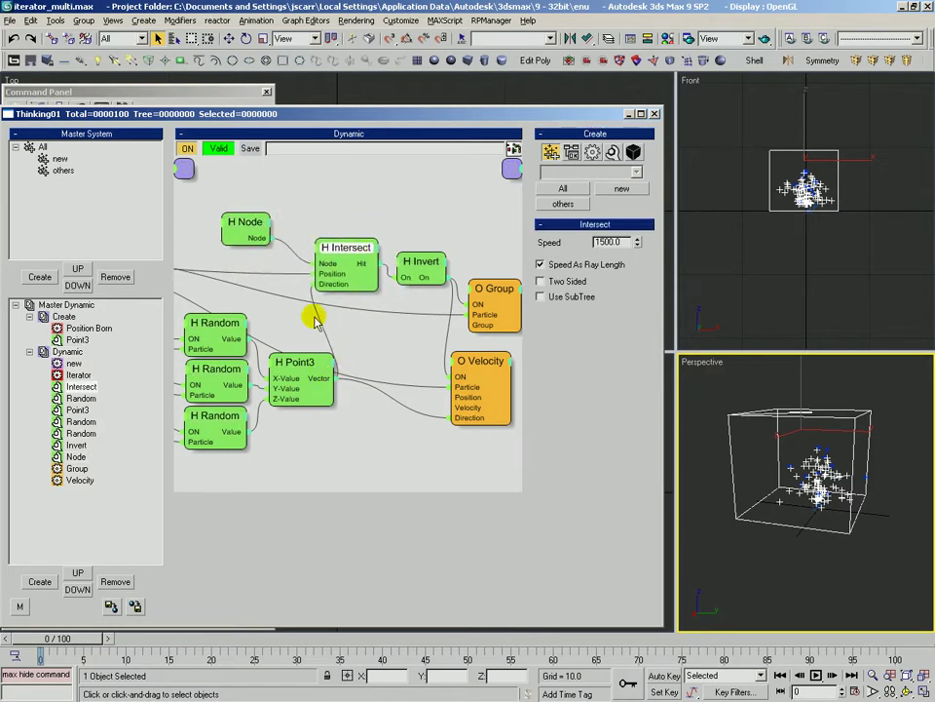
pyautogui.moveTo(348, 246); pyautogui.dragTo(346, 242)
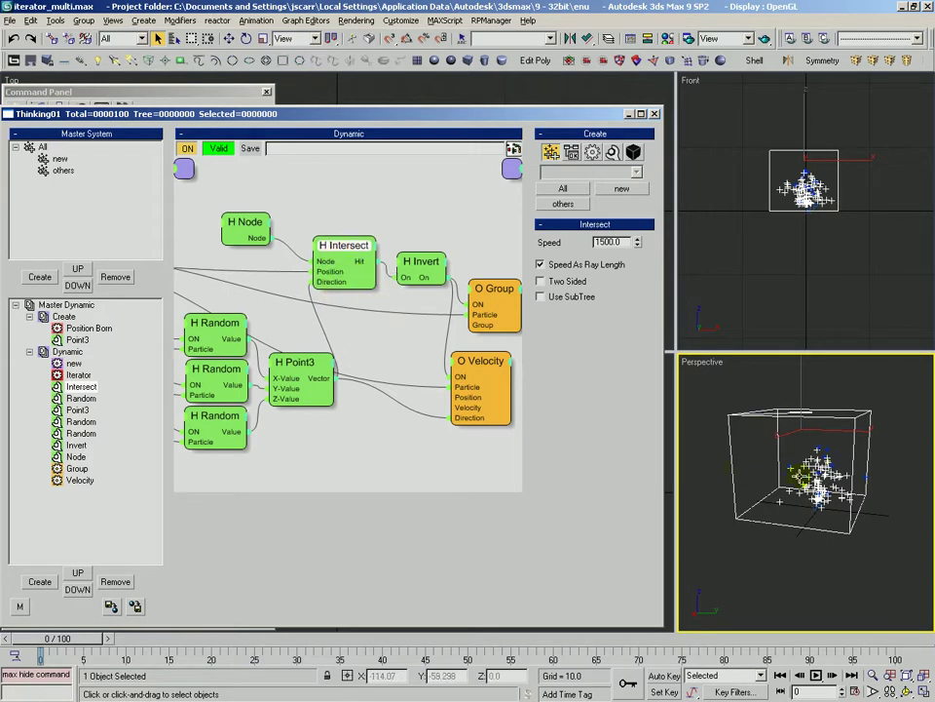
pyautogui.moveTo(344, 249); pyautogui.dragTo(336, 254)
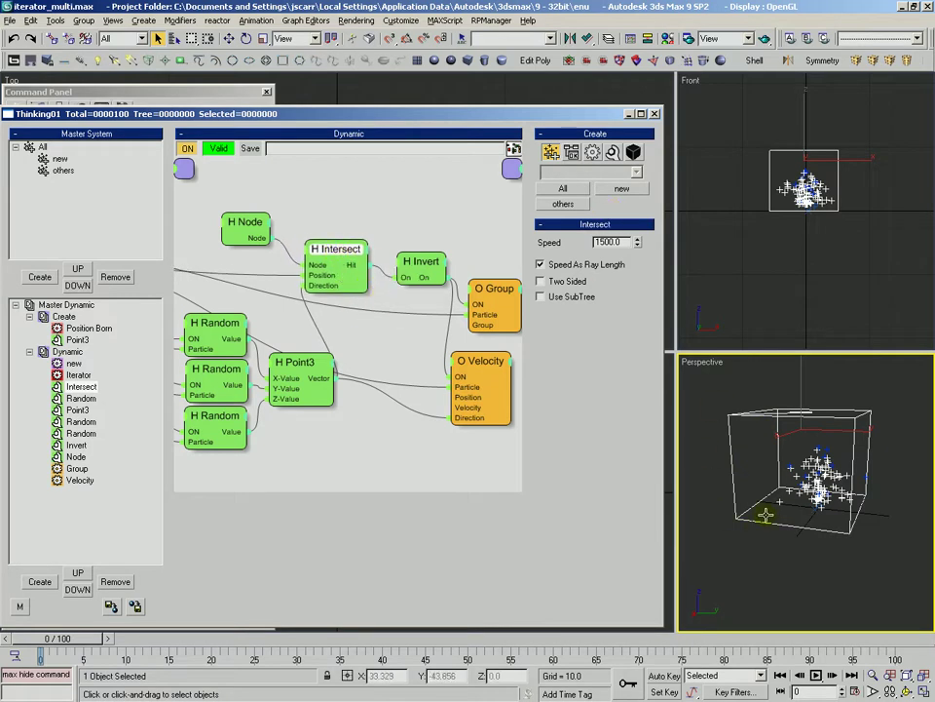
# View the box and particles from a higher angle, and examine Intersect's Speed value and Speed As Ray Length option.
pyautogui.keyDown('ctrl'); pyautogui.keyDown('alt'); pyautogui.moveTo(767, 416); pyautogui.dragTo(807, 499, button='middle'); pyautogui.keyUp('alt'); pyautogui.keyUp('ctrl')
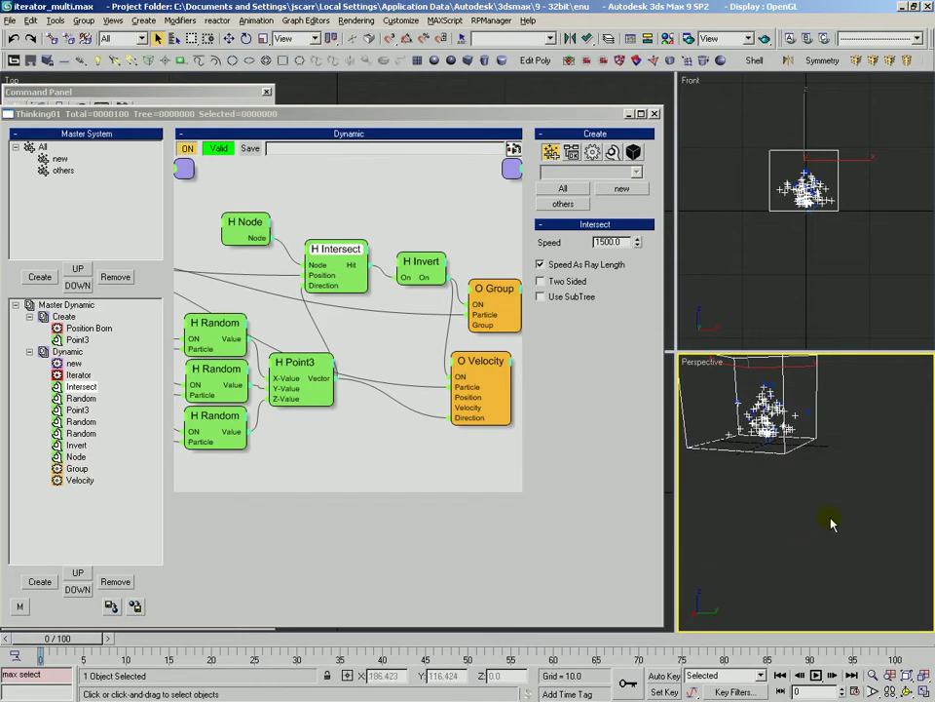
pyautogui.keyDown('ctrl'); pyautogui.keyDown('alt'); pyautogui.moveTo(818, 443); pyautogui.dragTo(815, 459, button='middle'); pyautogui.keyUp('alt'); pyautogui.keyUp('ctrl')
pyautogui.moveTo(811, 402); pyautogui.dragTo(810, 462, button='middle')
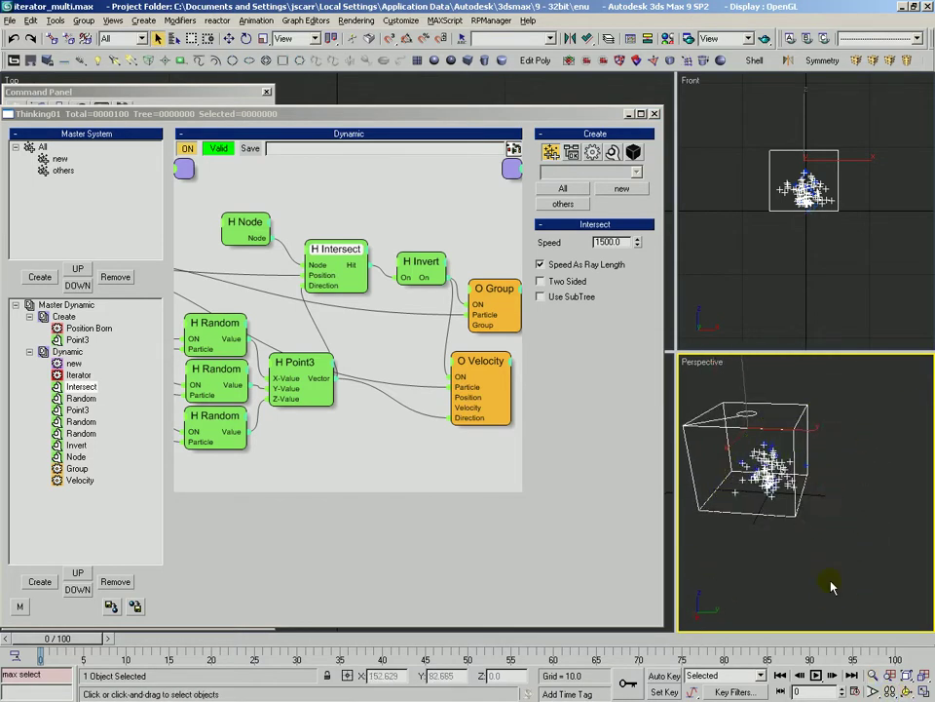
pyautogui.click(325, 267)
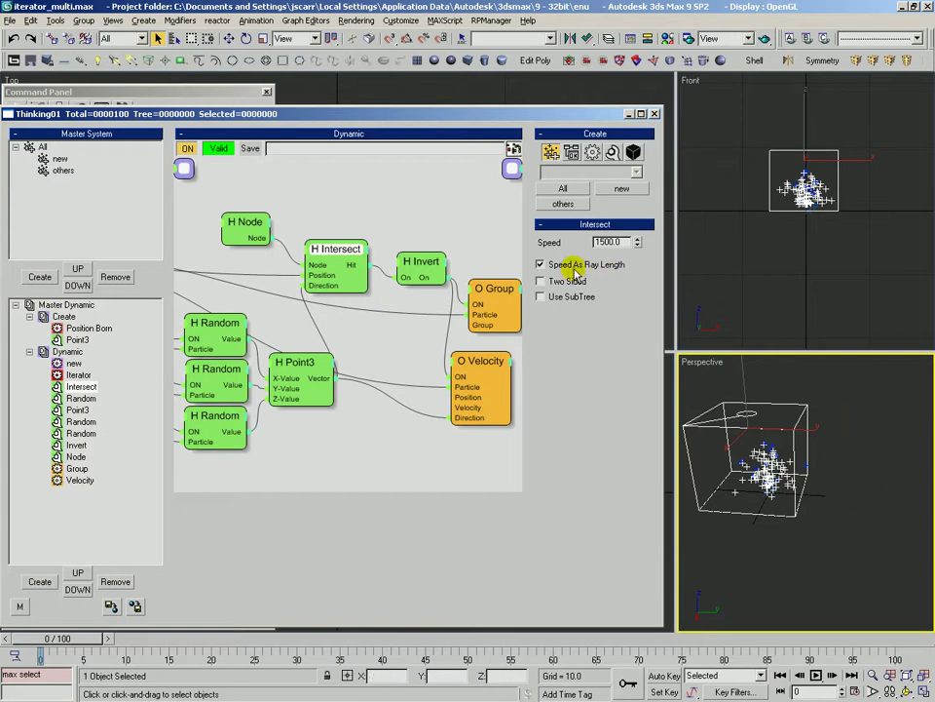
pyautogui.moveTo(617, 246); pyautogui.dragTo(586, 241)
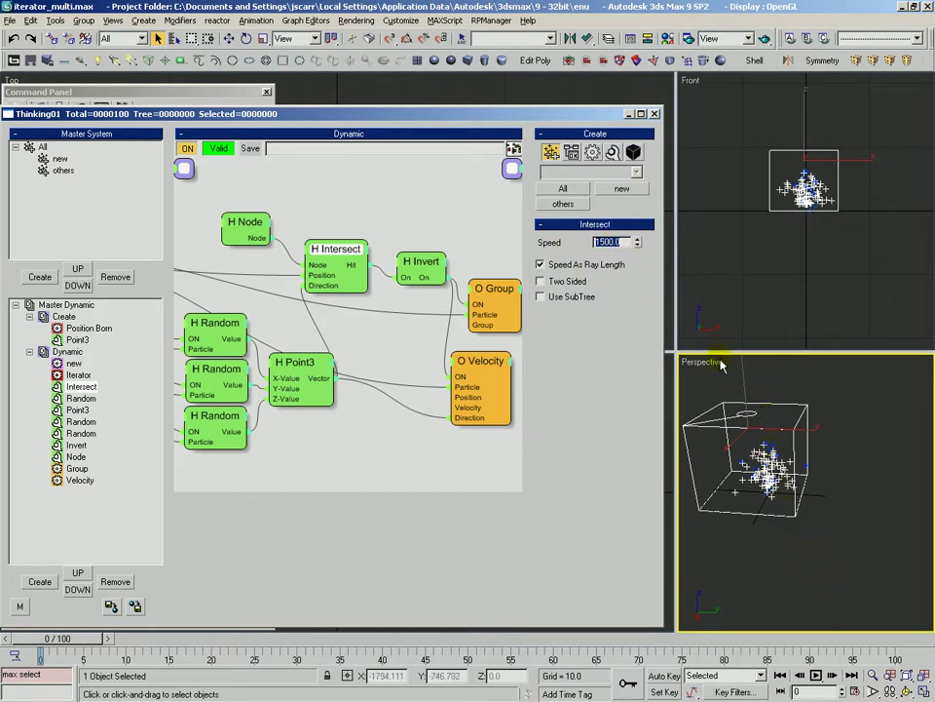
# Expose all of the Intersect helper's inputs and outputs, and place the expanded helper above Point3.
pyautogui.click(356, 255)
pyautogui.click(378, 295)
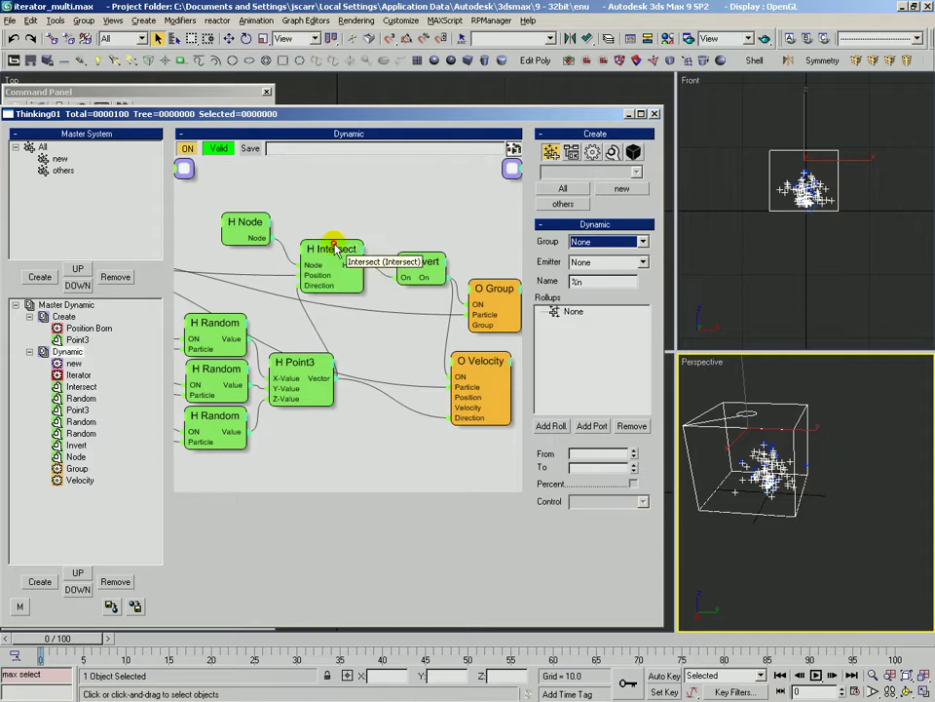
pyautogui.rightClick(284, 247)
pyautogui.click(308, 414)
pyautogui.moveTo(357, 249); pyautogui.dragTo(358, 211)
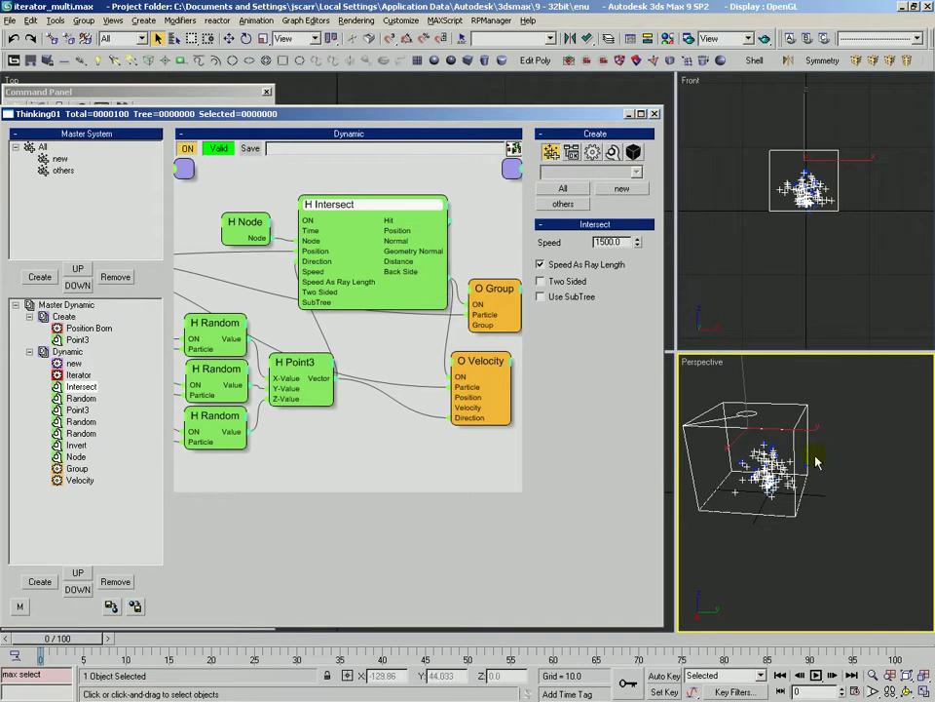
pyautogui.moveTo(369, 204); pyautogui.dragTo(371, 202)
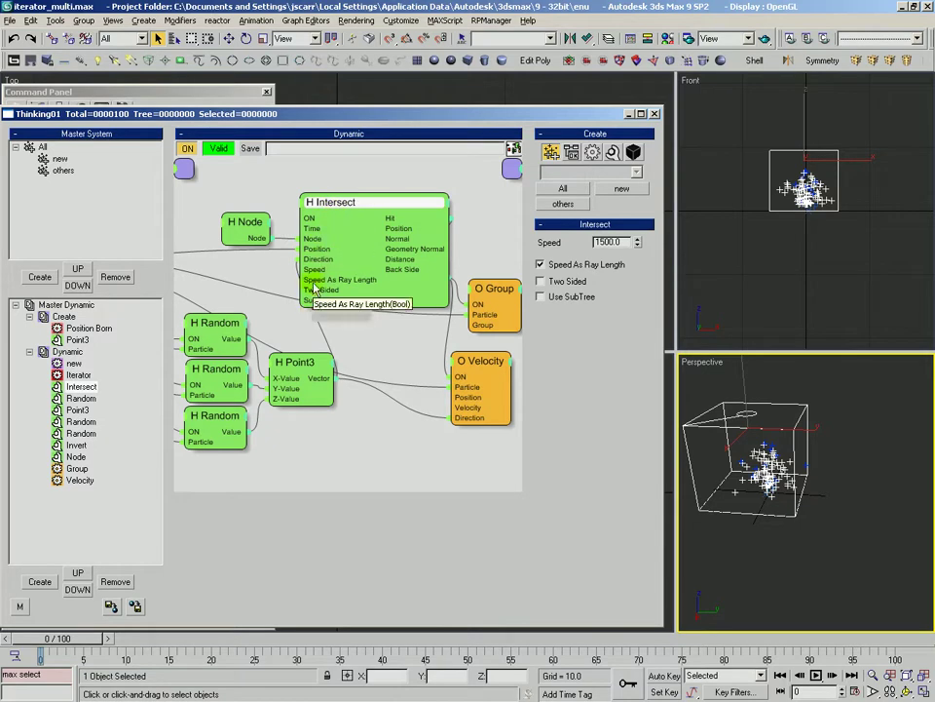
pyautogui.moveTo(355, 203); pyautogui.dragTo(343, 211)
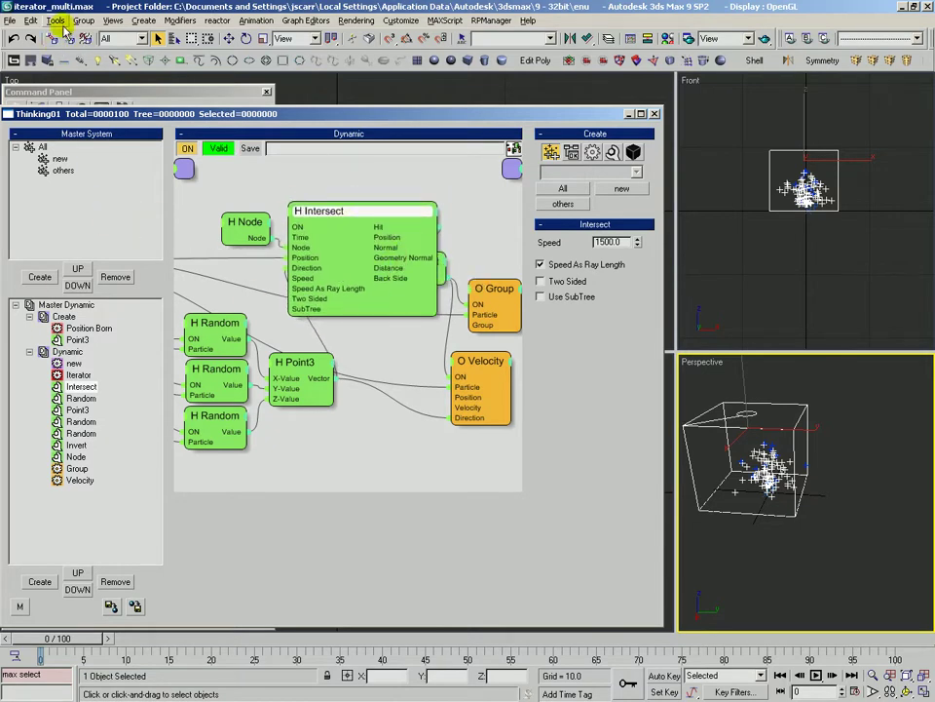
# Reset the scene without saving the changes to iterator_multi.max.
pyautogui.click(10, 20)
pyautogui.click(23, 48)
pyautogui.click(472, 389)
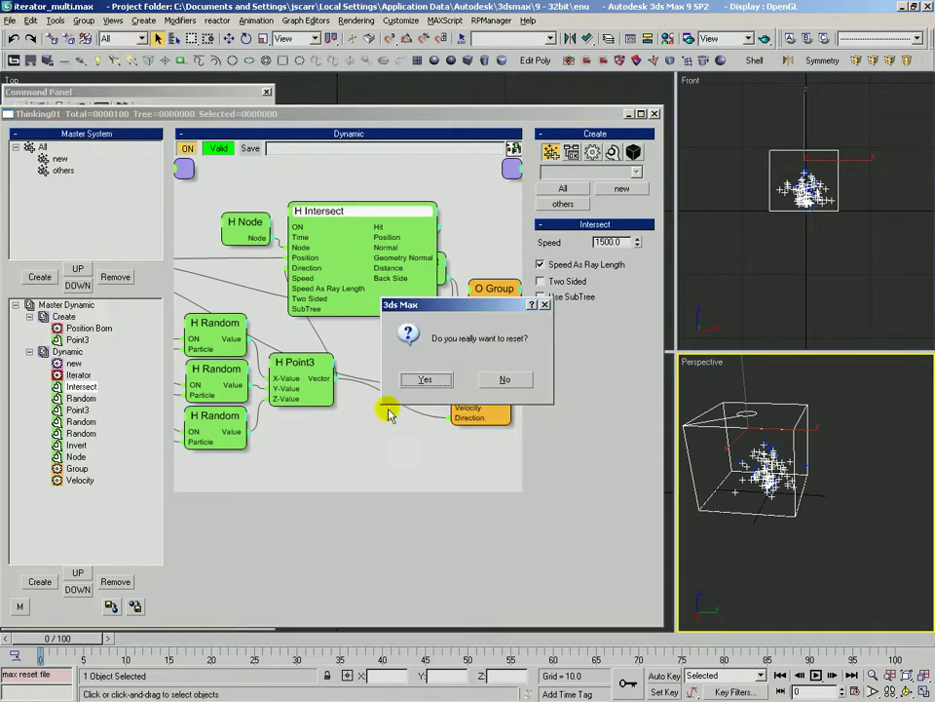